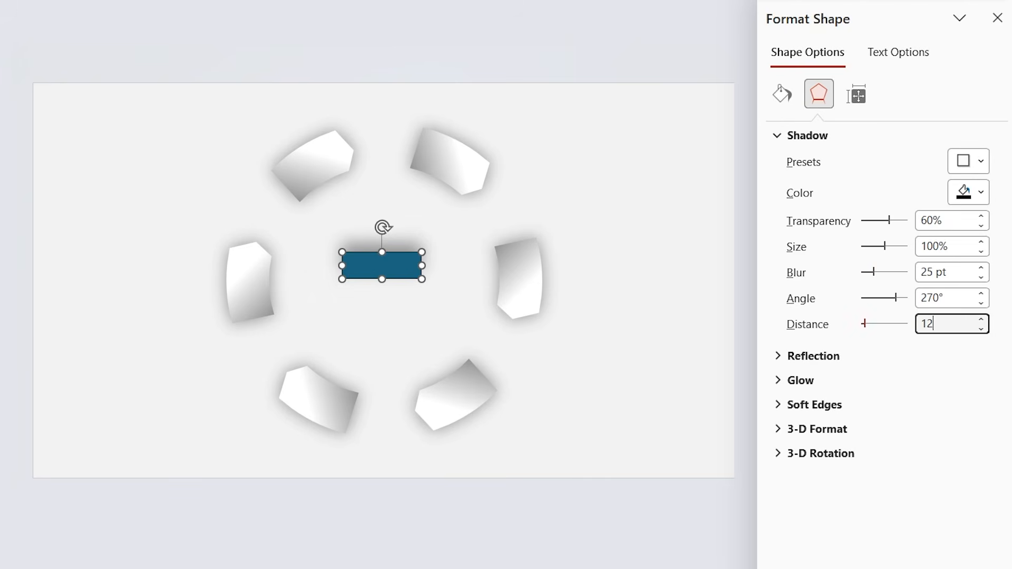
# Set the blue rectangle's shadow to 0% transparency and green colour #47E0AA, and close the shape formatting settings
pyautogui.moveTo(890, 219); pyautogui.dragTo(845, 230)
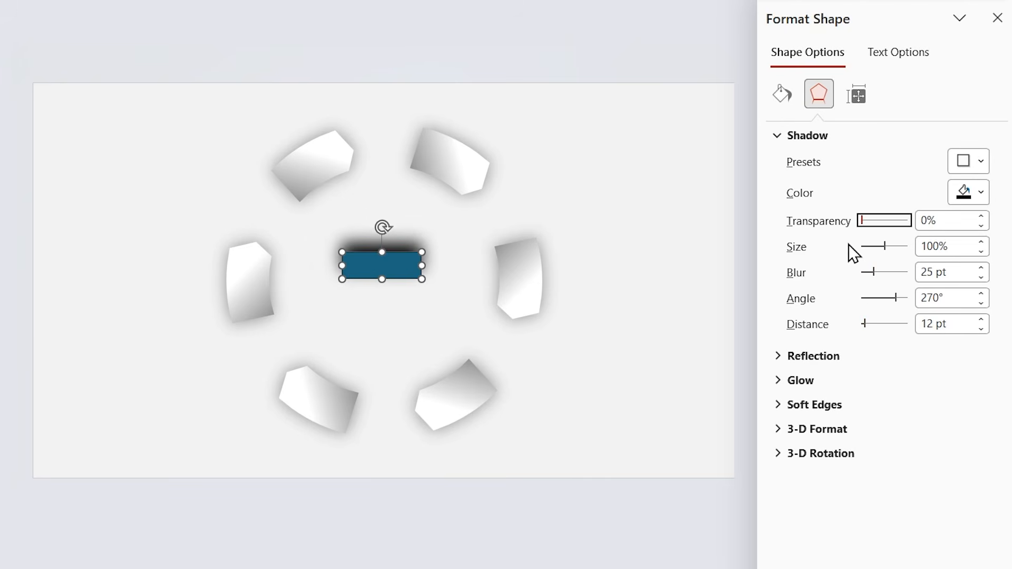
pyautogui.click(974, 195)
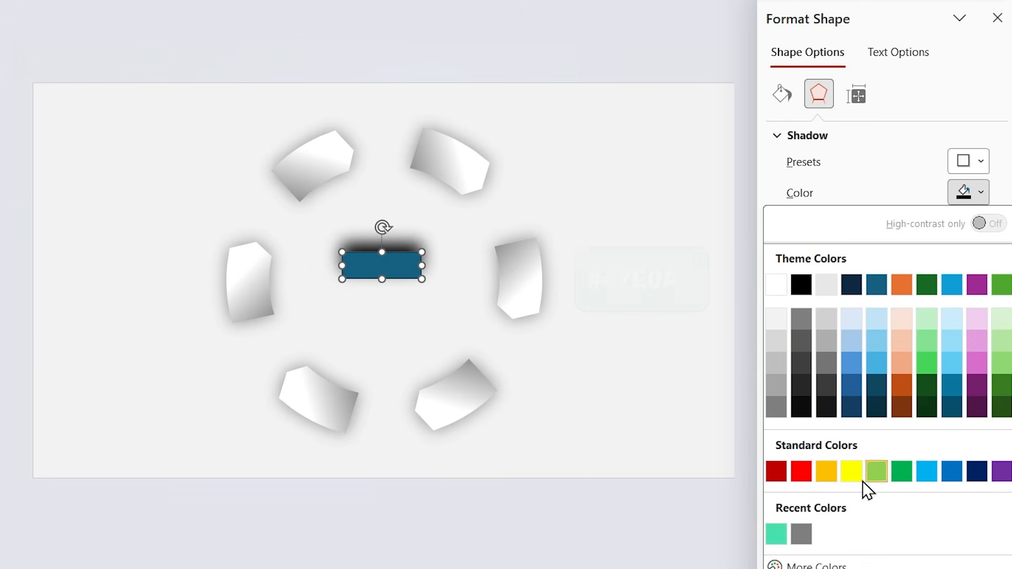
pyautogui.click(774, 538)
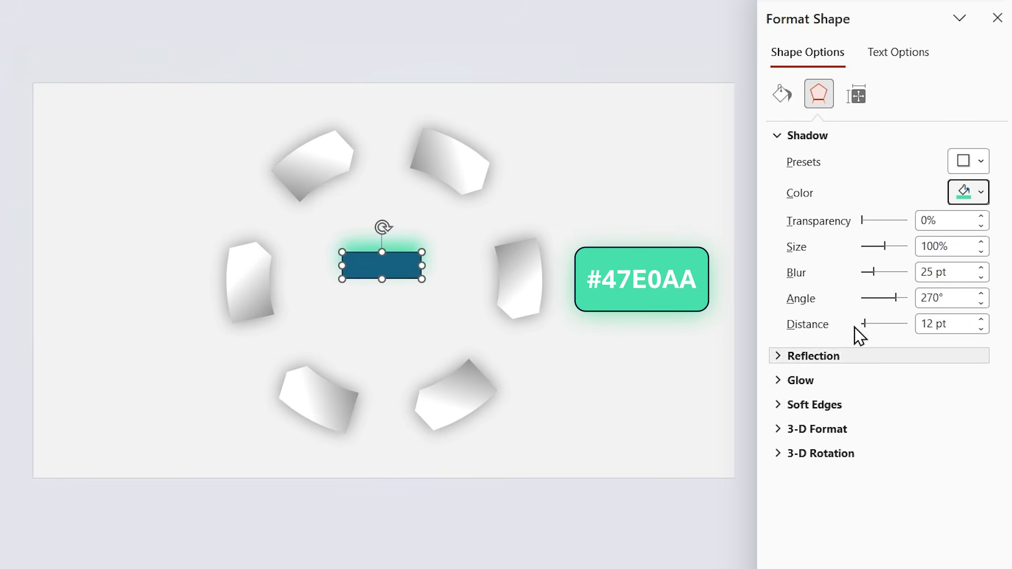
pyautogui.click(998, 20)
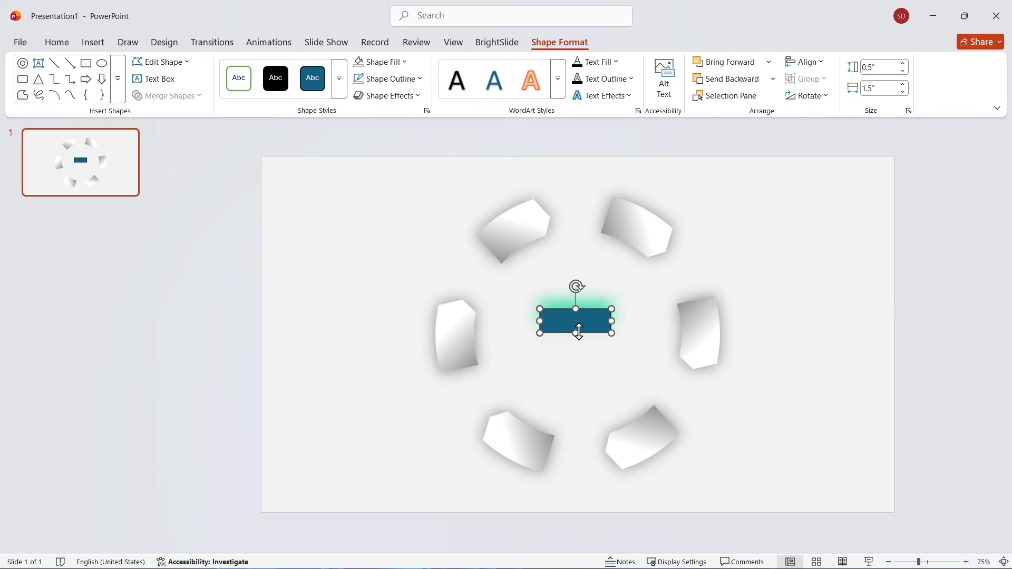
pyautogui.moveTo(575, 285); pyautogui.dragTo(625, 320)
pyautogui.click(579, 416)
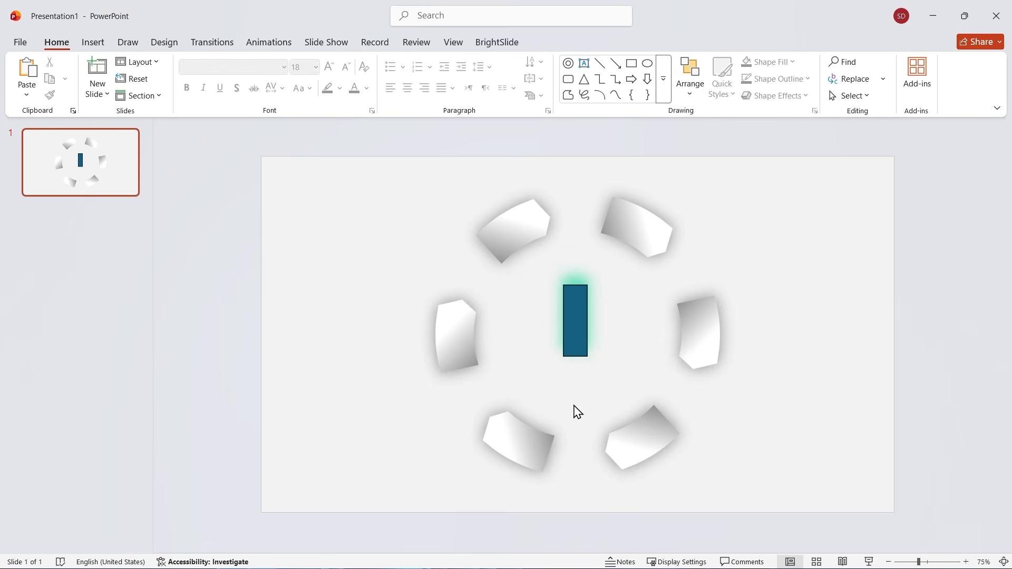
pyautogui.hotkey('ctrl', 'z')
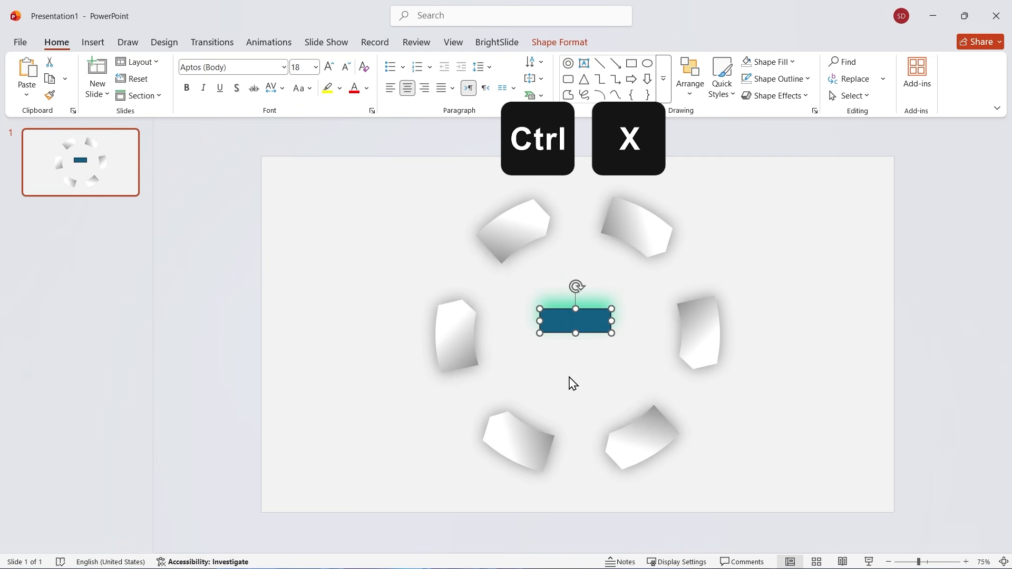
# Cut the shadowed rectangle and paste it back onto the slide as a picture
pyautogui.hotkey('ctrl', 'x')
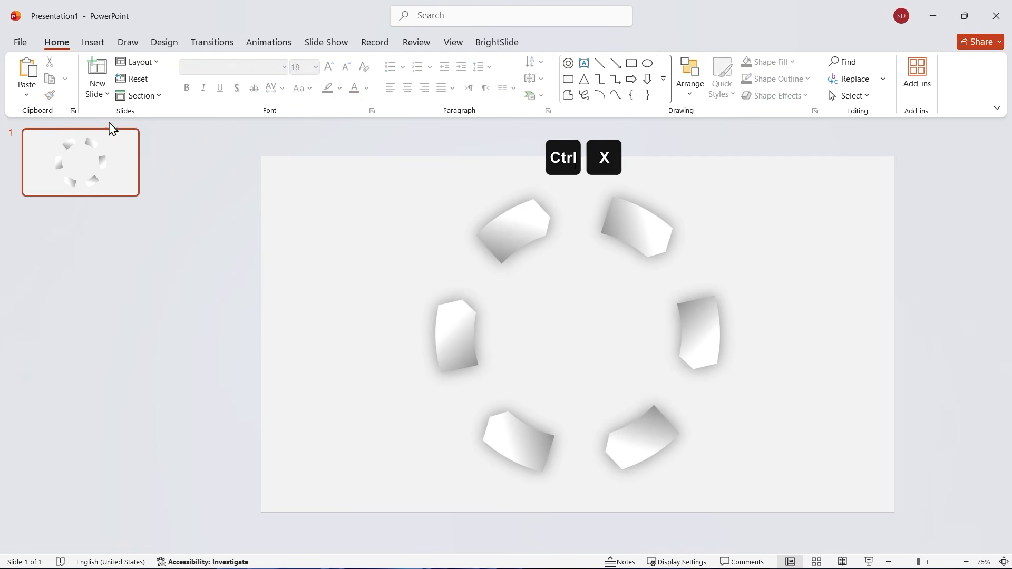
pyautogui.click(27, 95)
pyautogui.click(45, 135)
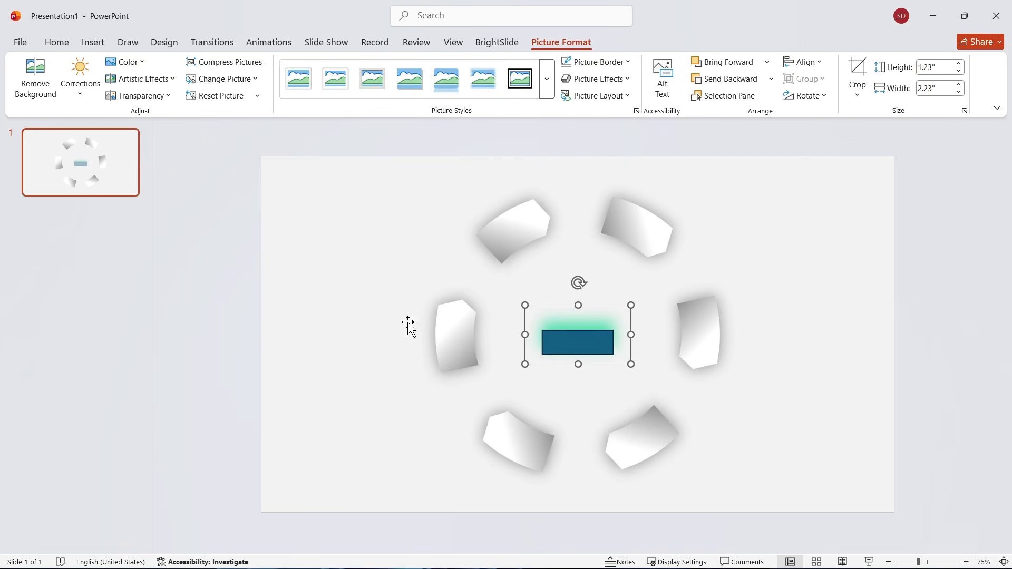
pyautogui.click(521, 180)
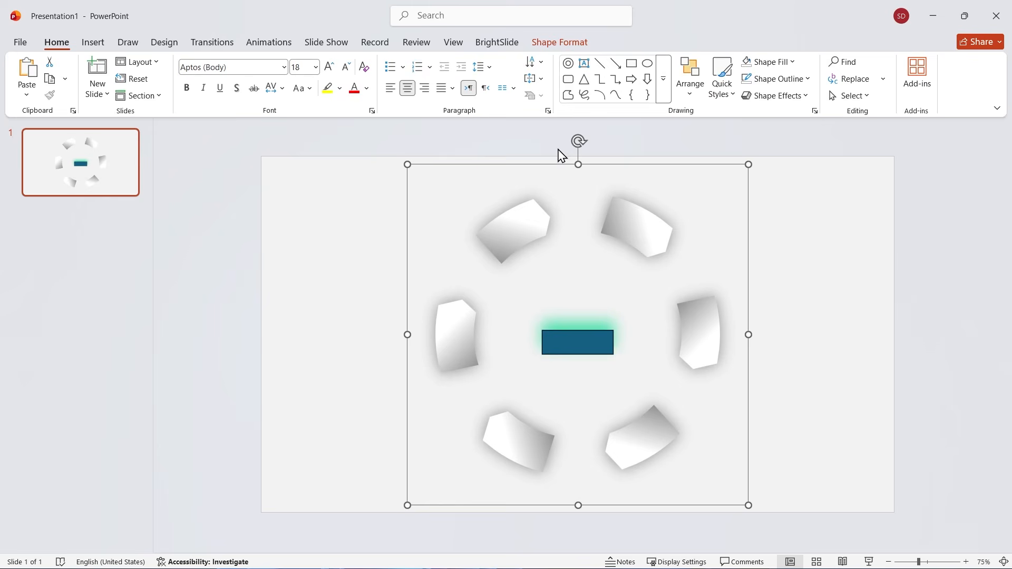
# Draw a new rectangle below the pasted picture and size it 0.8" high by 2" wide
pyautogui.click(631, 63)
pyautogui.moveTo(524, 375); pyautogui.dragTo(626, 400)
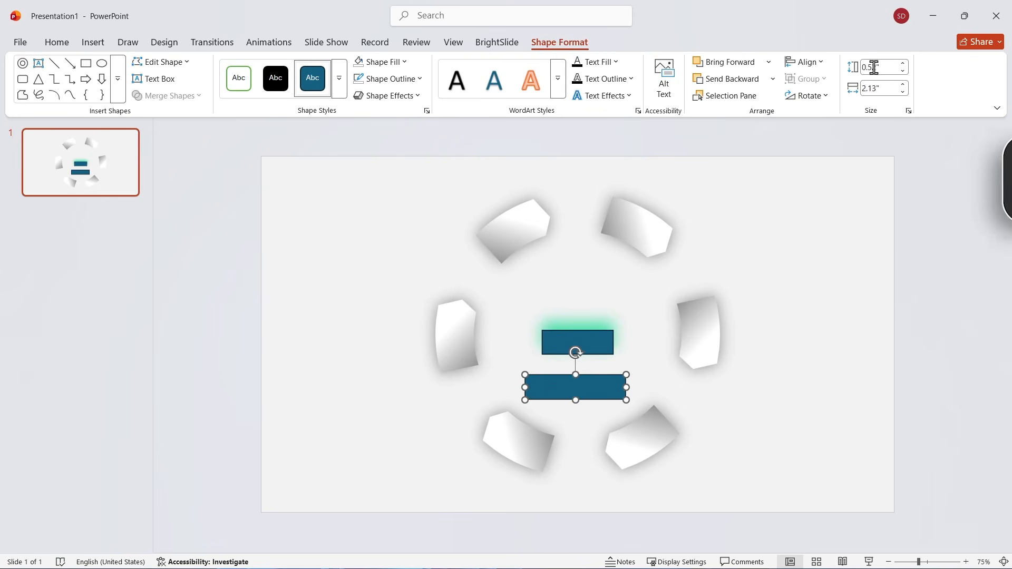
pyautogui.click(883, 69)
pyautogui.write('0.8')
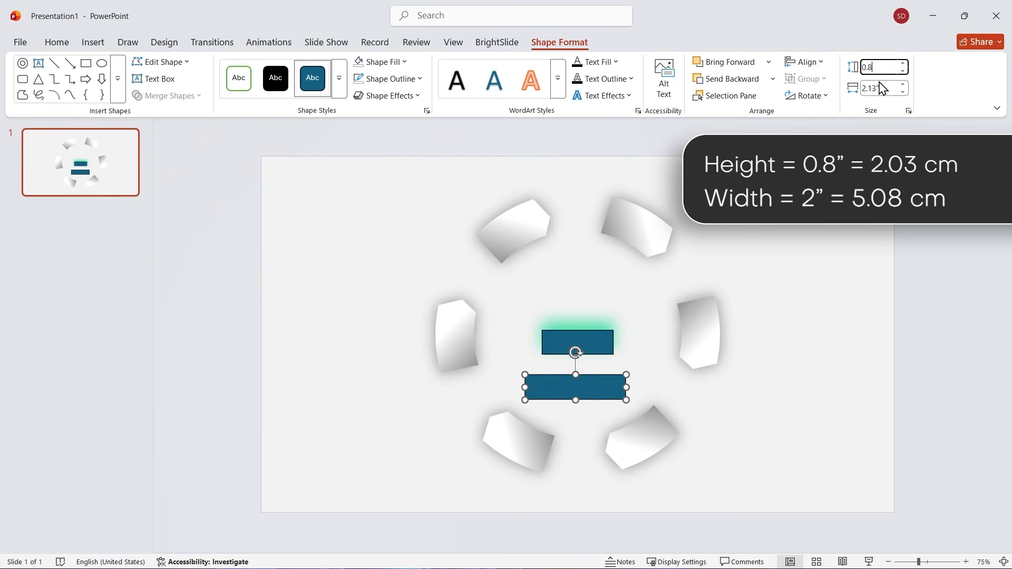
pyautogui.press('Tab')
pyautogui.write('2')
pyautogui.press('Return')
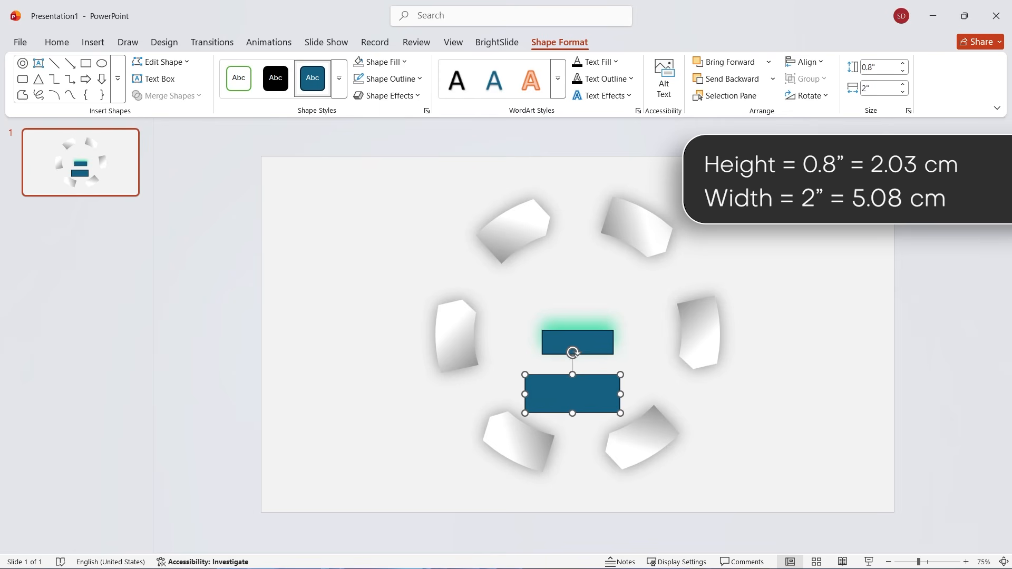
# Move the new rectangle over the picture's blue area, aligned with its upper edge, and group it with the picture
pyautogui.moveTo(576, 401); pyautogui.dragTo(580, 355)
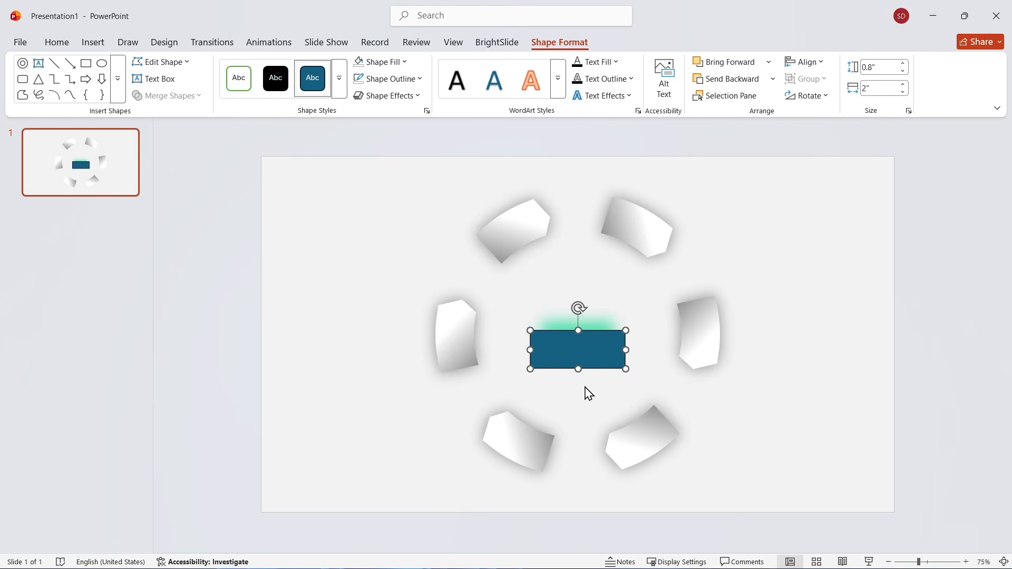
pyautogui.moveTo(690, 413); pyautogui.dragTo(469, 276)
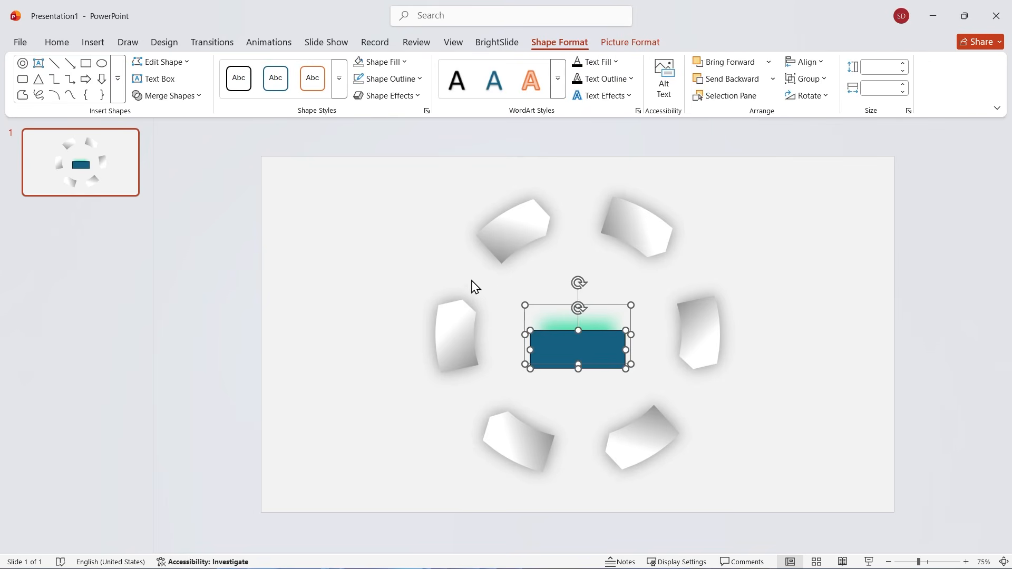
pyautogui.hotkey('ctrl', 'g')
# Fill the covering rectangle with the slide background colour using the Eyedropper and remove its outline
pyautogui.click(565, 349)
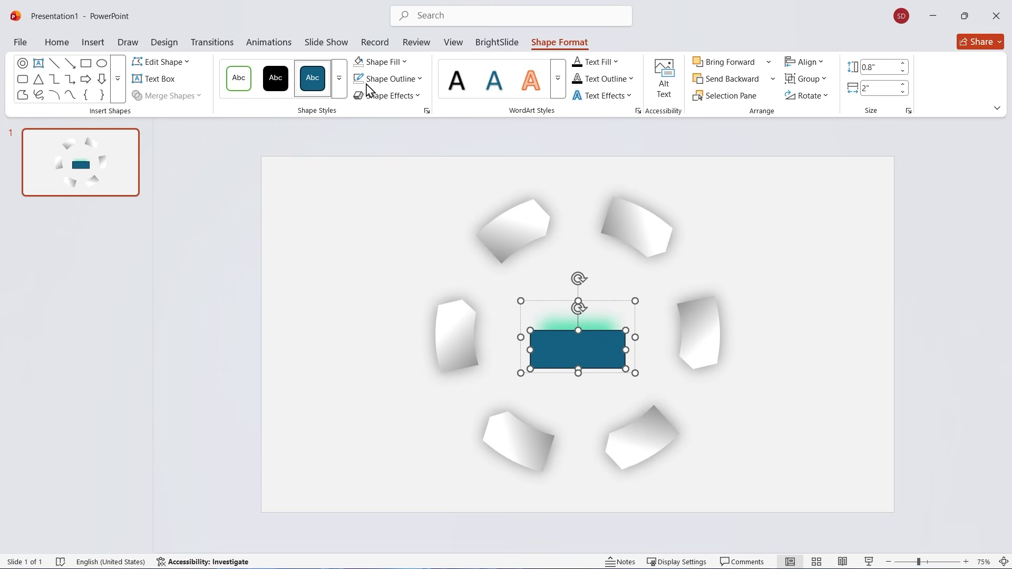
pyautogui.click(391, 62)
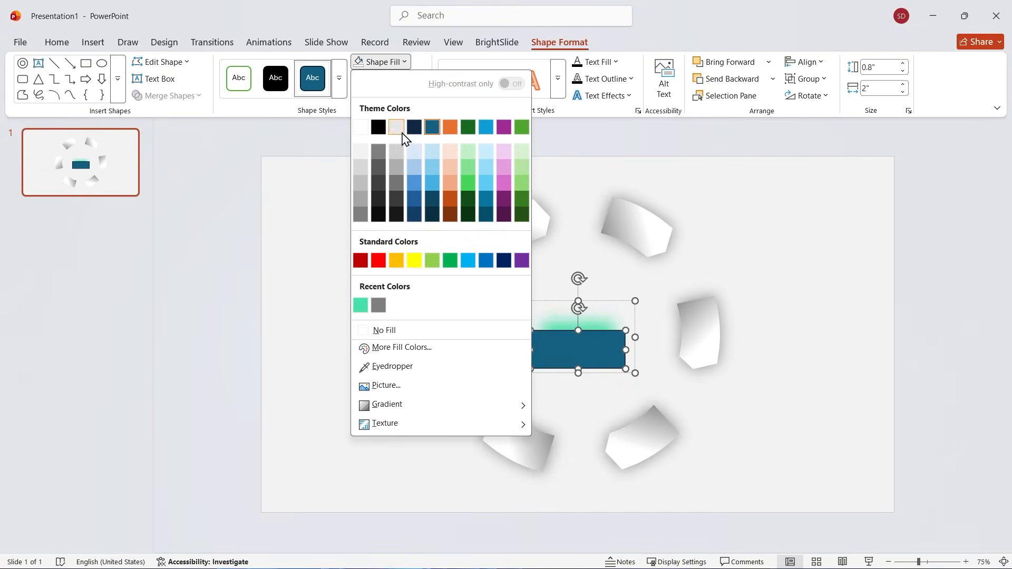
pyautogui.click(387, 366)
pyautogui.click(498, 288)
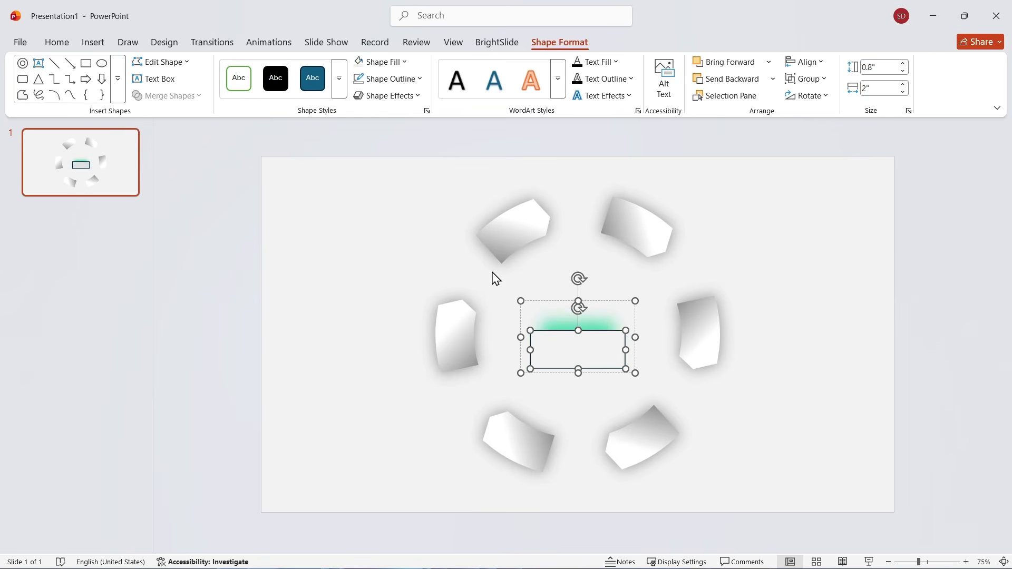
pyautogui.click(405, 81)
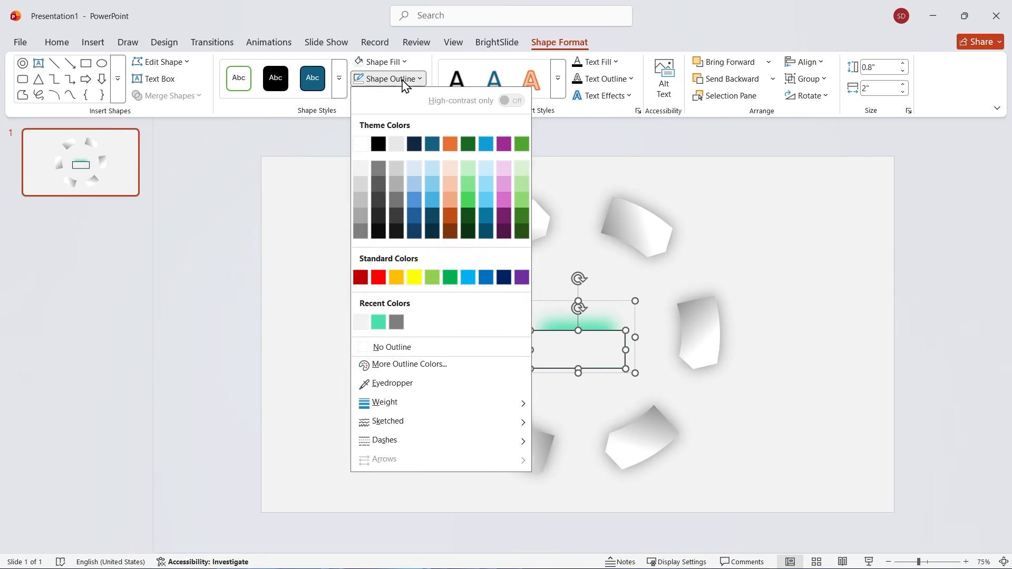
pyautogui.click(383, 348)
pyautogui.click(530, 409)
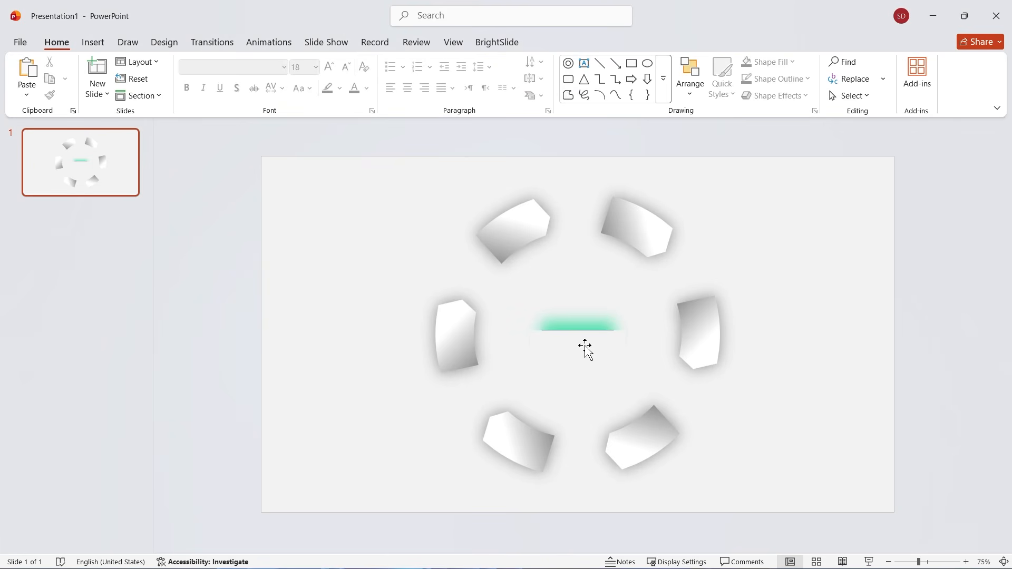
# Nudge the covering rectangle slightly upward inside the group to hide the thin dark line under the glow
pyautogui.click(582, 345)
pyautogui.click(575, 344)
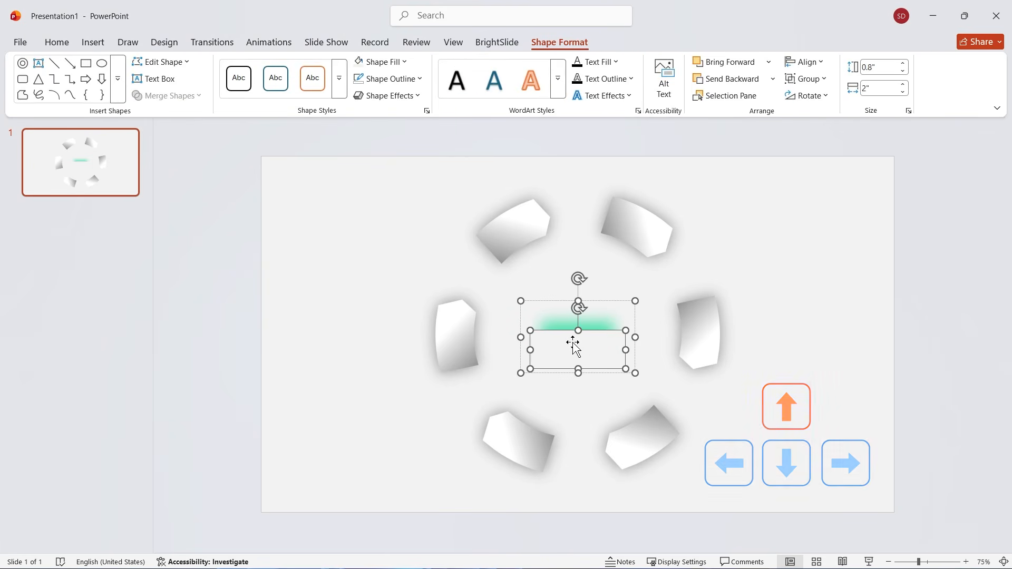
pyautogui.press('Up')
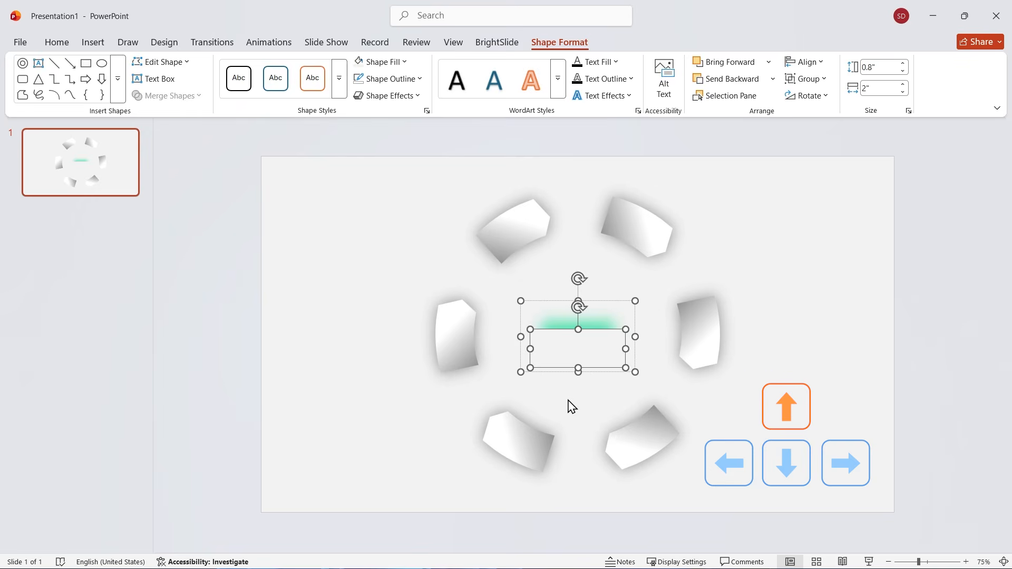
pyautogui.click(569, 408)
# Move the glow group to the lower edge of the middle-left segment and rotate it counterclockwise to match that edge
pyautogui.click(583, 345)
pyautogui.moveTo(583, 346); pyautogui.dragTo(447, 397)
pyautogui.moveTo(443, 330); pyautogui.dragTo(430, 332)
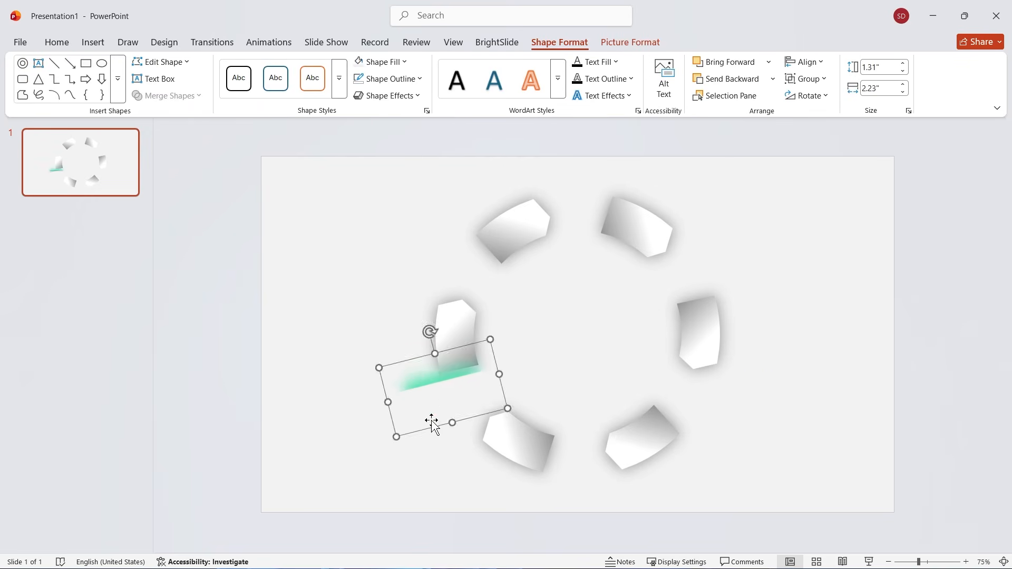
# Place copies of the glow group on the remaining five segments, each rotated to line up with the segment's shaded end
pyautogui.moveTo(431, 420); pyautogui.dragTo(478, 295)
pyautogui.click(368, 446)
pyautogui.moveTo(468, 239); pyautogui.dragTo(522, 256)
pyautogui.moveTo(492, 329); pyautogui.dragTo(490, 277)
pyautogui.moveTo(520, 206); pyautogui.dragTo(526, 211)
pyautogui.moveTo(467, 251); pyautogui.dragTo(472, 254)
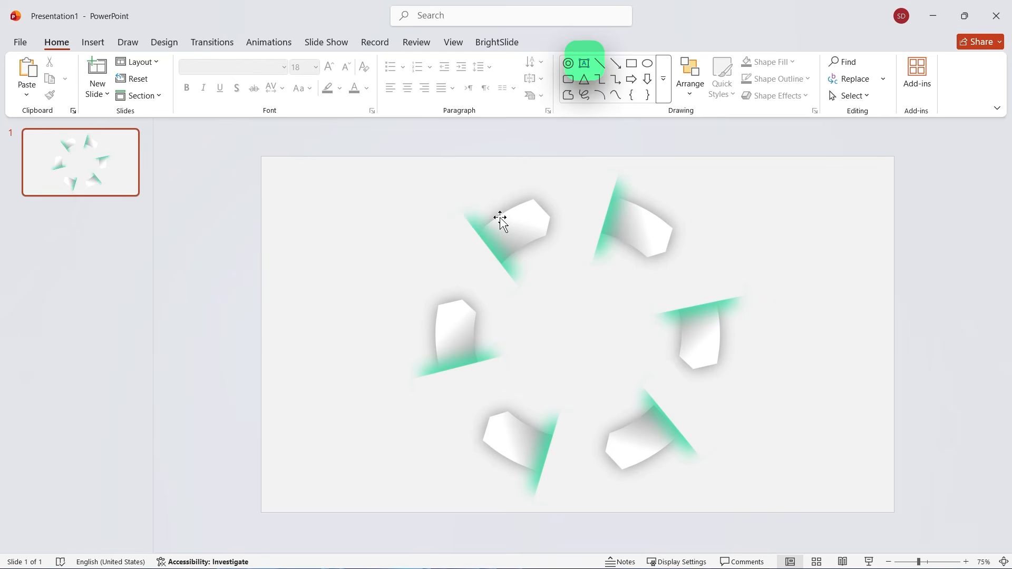
# Add the title "YOUR TITLE HERE", text blocks with headings numbered 1 to 6, and a line icon on each segment
pyautogui.click(584, 63)
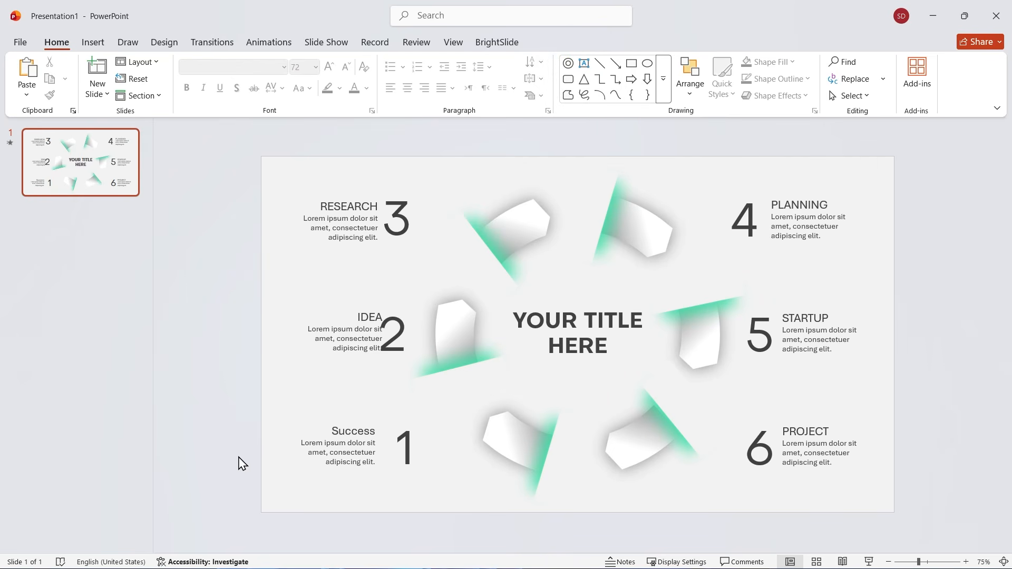
pyautogui.click(92, 42)
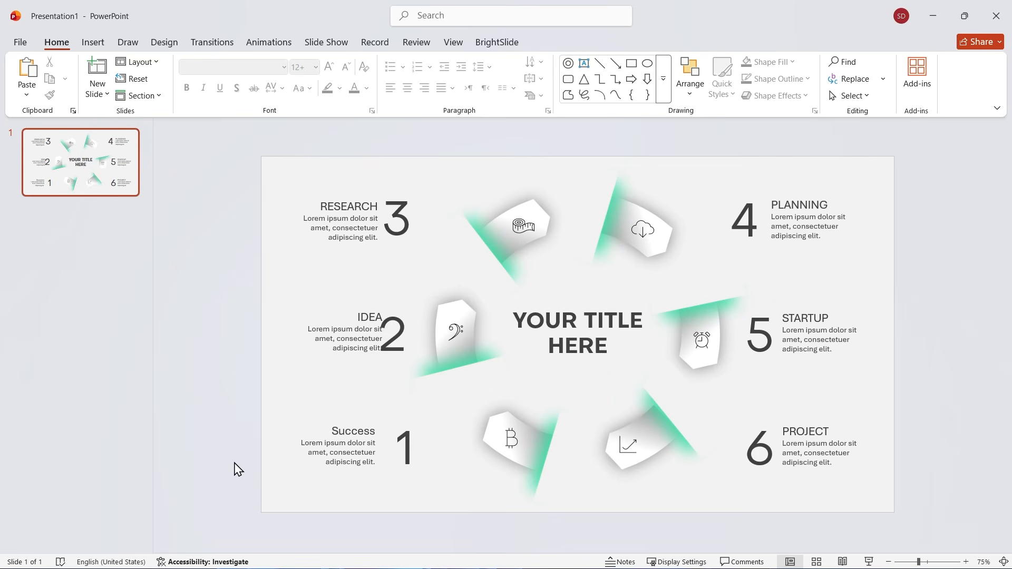
# Apply a Fade entrance animation to the segment ring group and set it to start With Previous
pyautogui.click(440, 311)
pyautogui.click(269, 43)
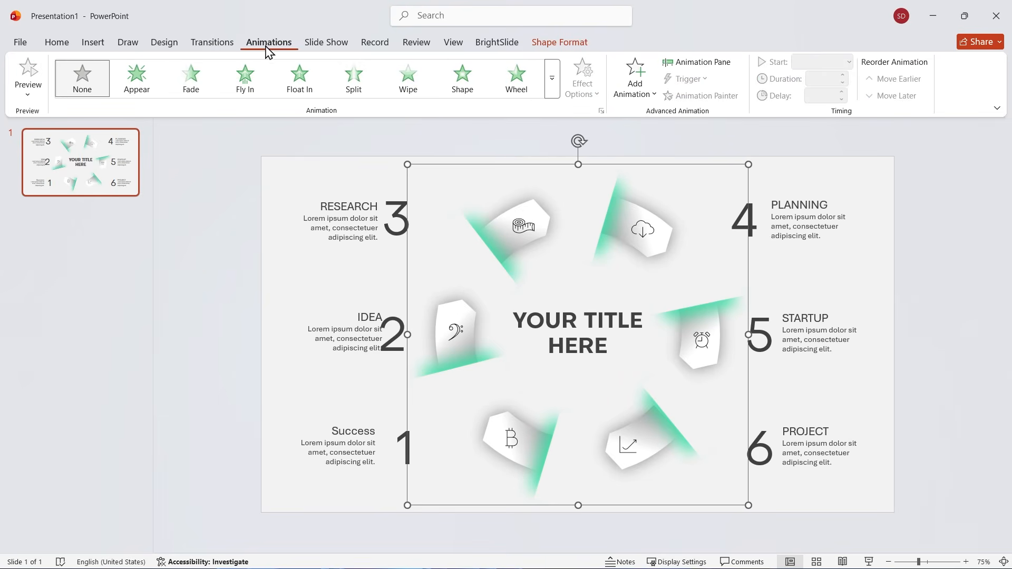
pyautogui.click(195, 79)
pyautogui.click(847, 62)
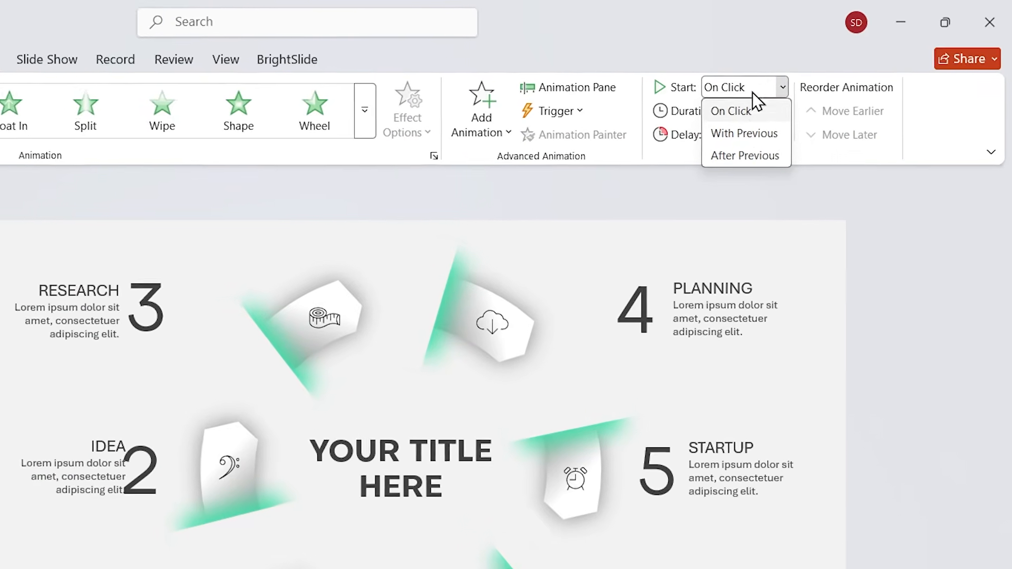
pyautogui.click(822, 95)
# Set the Fade animation's duration to 2.25 seconds and its delay to 0.50 seconds
pyautogui.click(767, 108)
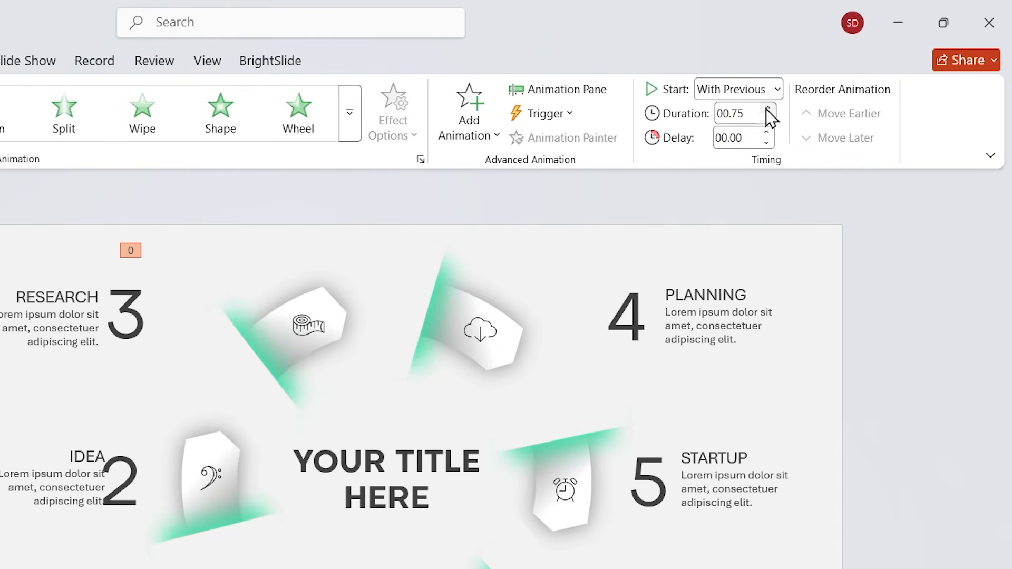
pyautogui.click(768, 108)
pyautogui.click(767, 109)
pyautogui.click(767, 108)
pyautogui.click(768, 109)
pyautogui.click(767, 109)
pyautogui.click(767, 109)
# Add a Spin emphasis animation to the ring group, starting With Previous with a 3.00-second duration and 0.00 delay
pyautogui.click(486, 141)
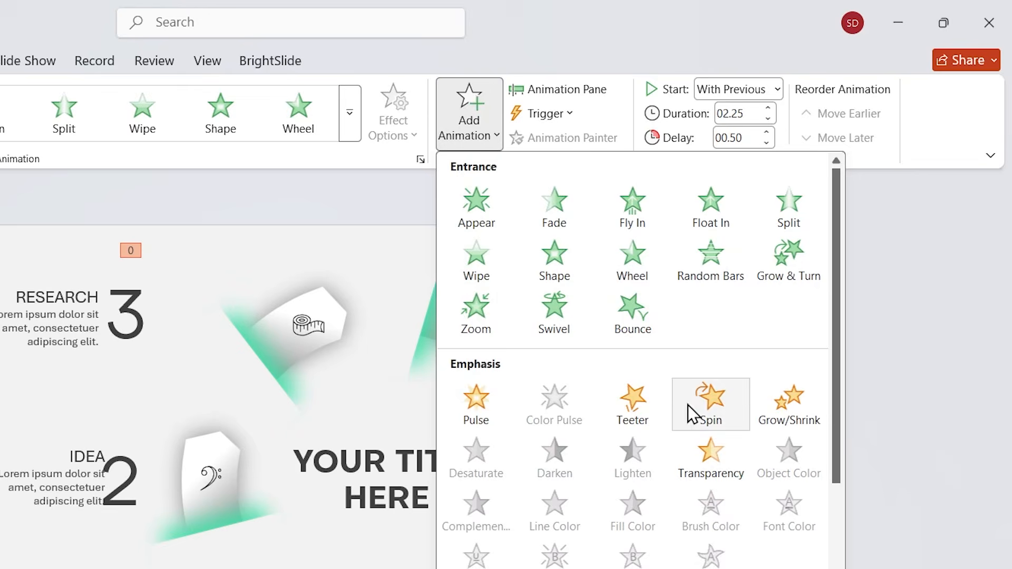
pyautogui.click(701, 400)
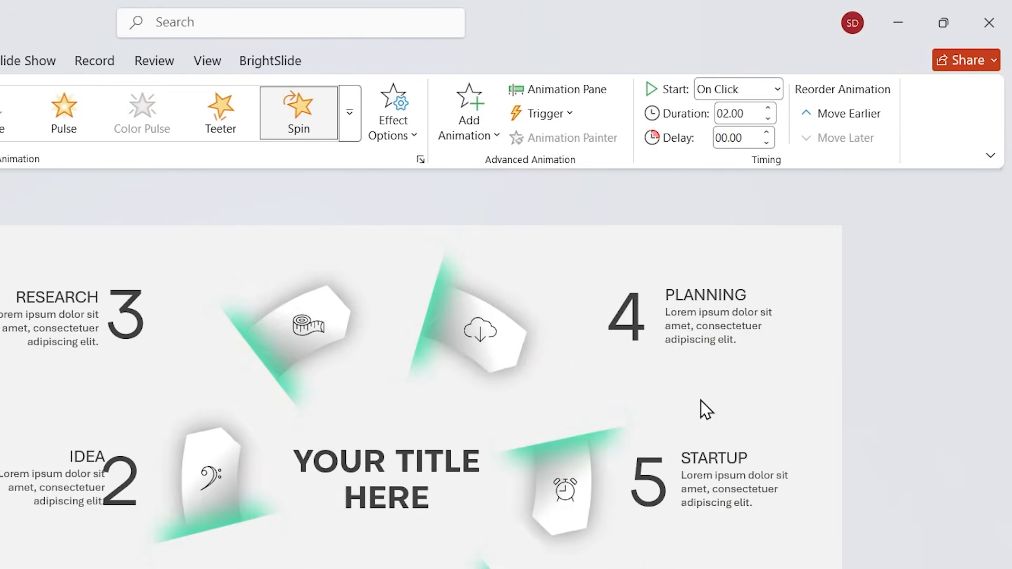
pyautogui.click(736, 90)
pyautogui.click(738, 137)
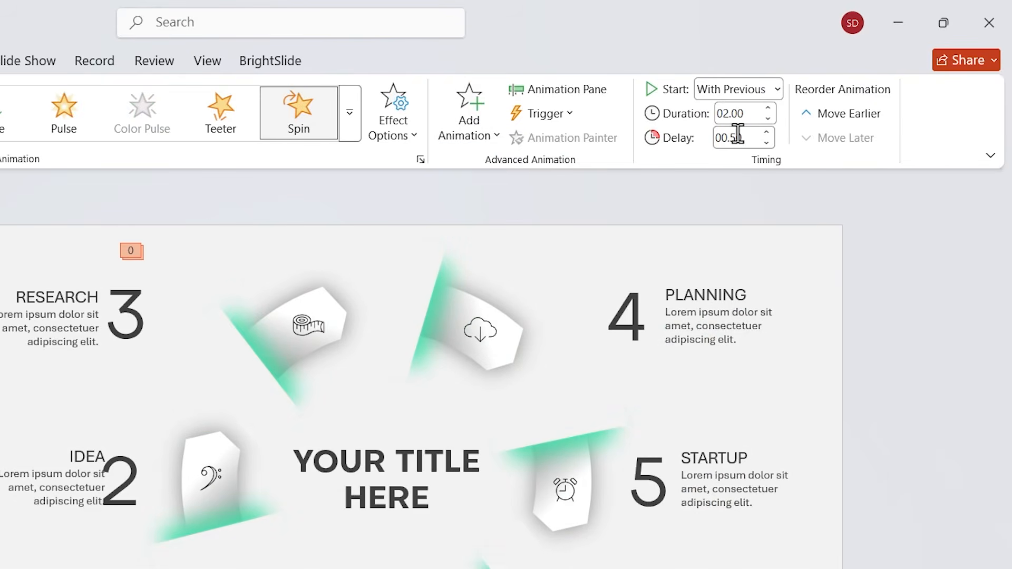
pyautogui.click(767, 108)
pyautogui.click(767, 108)
pyautogui.click(766, 143)
pyautogui.click(766, 144)
# Show the animation list and set the ring group's Spin effect to a 1.5-second smooth start plus a smooth end
pyautogui.click(592, 91)
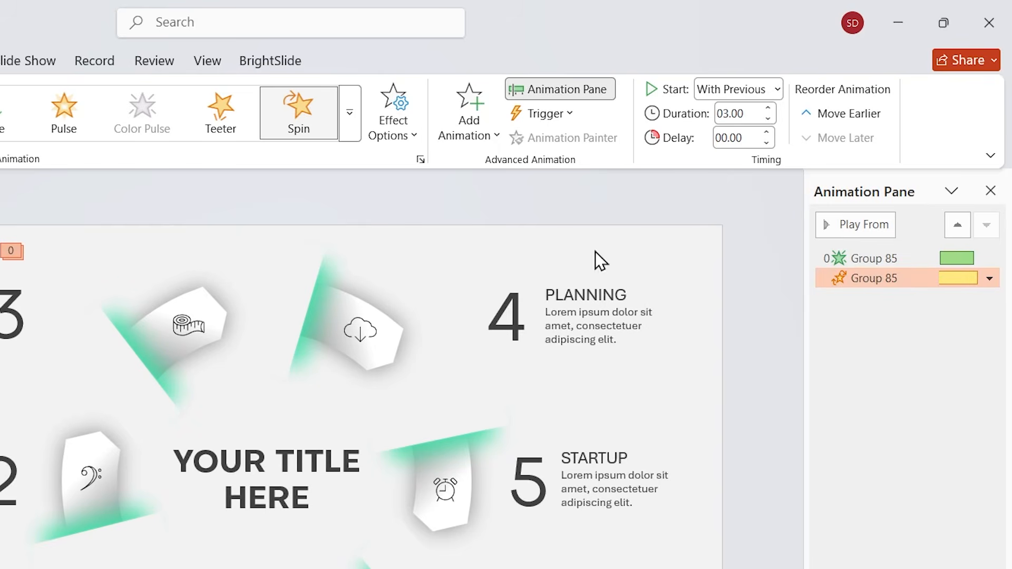
pyautogui.click(421, 160)
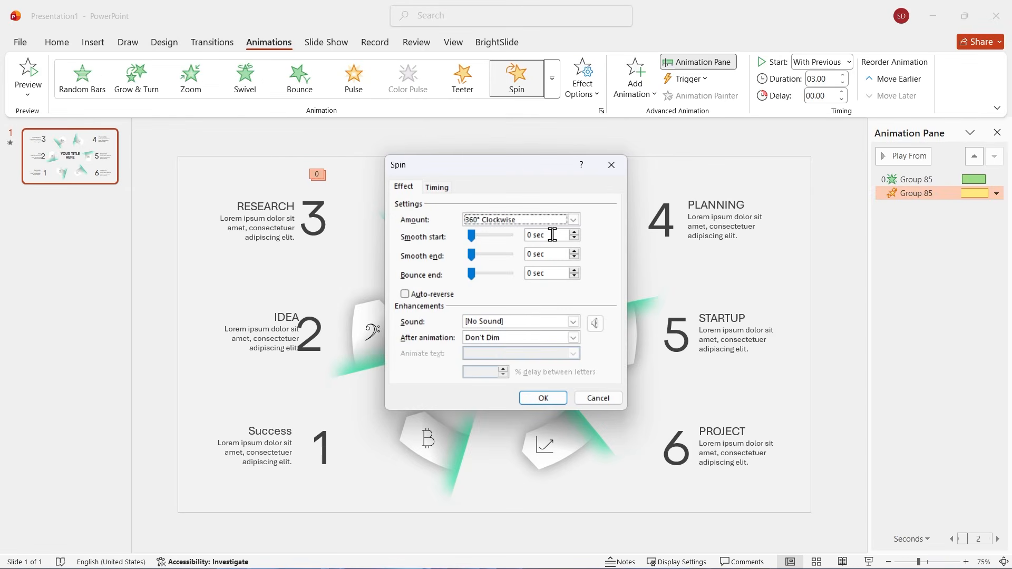
pyautogui.click(552, 235)
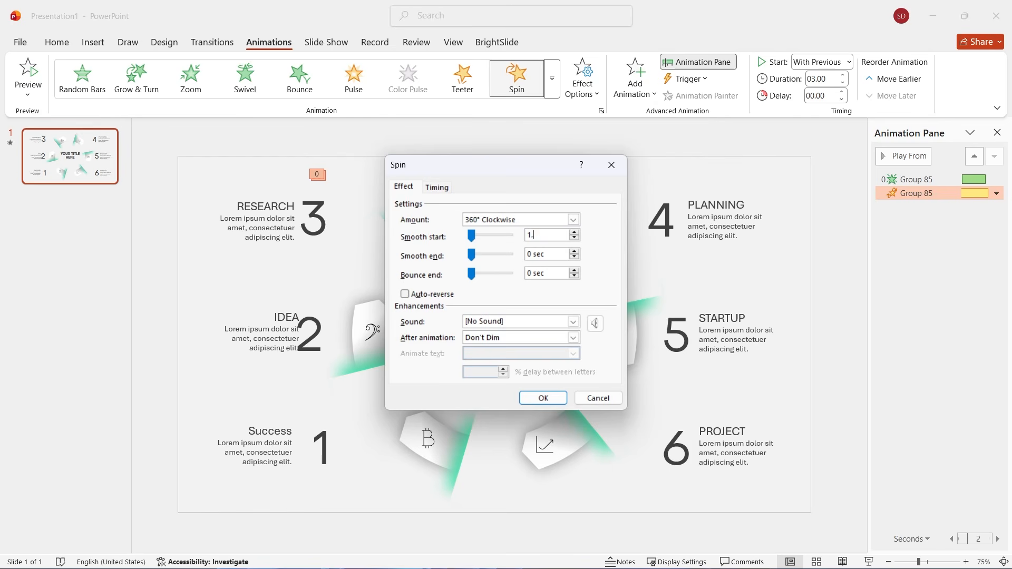
pyautogui.write('1.5')
pyautogui.doubleClick(536, 255)
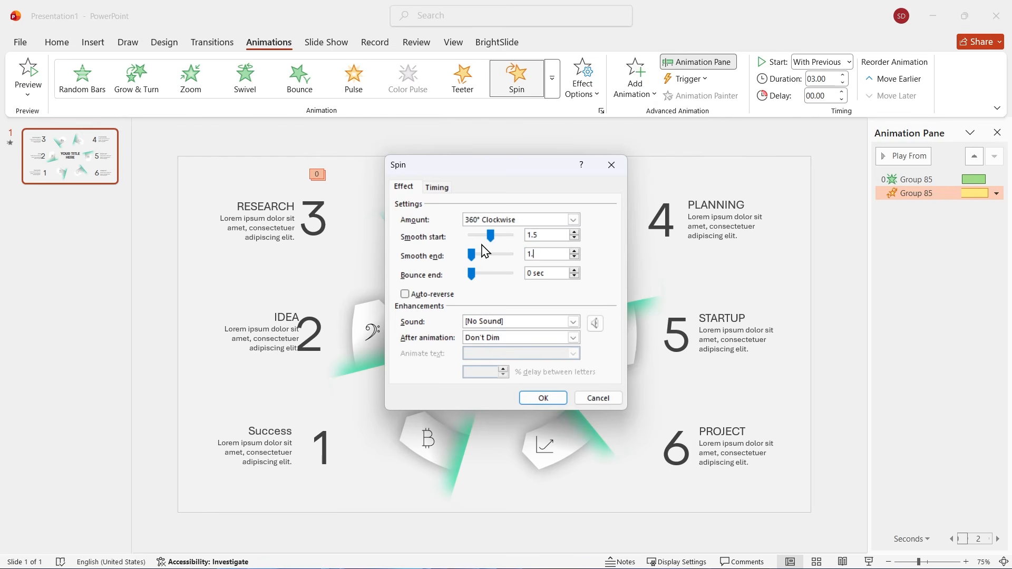
pyautogui.press('Return')
pyautogui.click(820, 192)
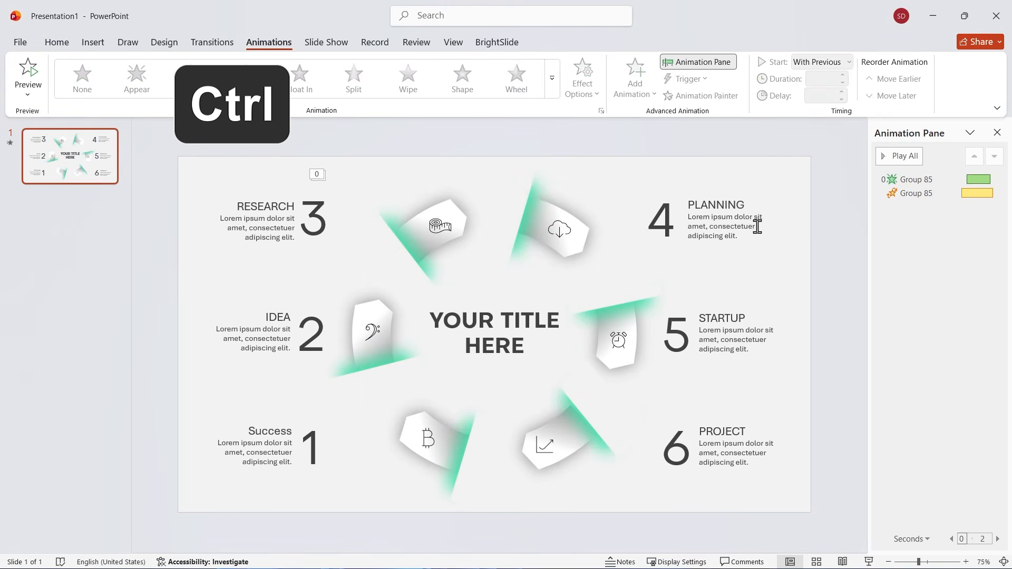
# Apply a Fly In entrance animation to all six numbered text groups and set it to start With Previous
pyautogui.keyDown('ctrl'); pyautogui.click(735, 225); pyautogui.keyUp('ctrl')
pyautogui.keyDown('ctrl'); pyautogui.click(714, 337); pyautogui.keyUp('ctrl')
pyautogui.keyDown('ctrl'); pyautogui.click(712, 445); pyautogui.keyUp('ctrl')
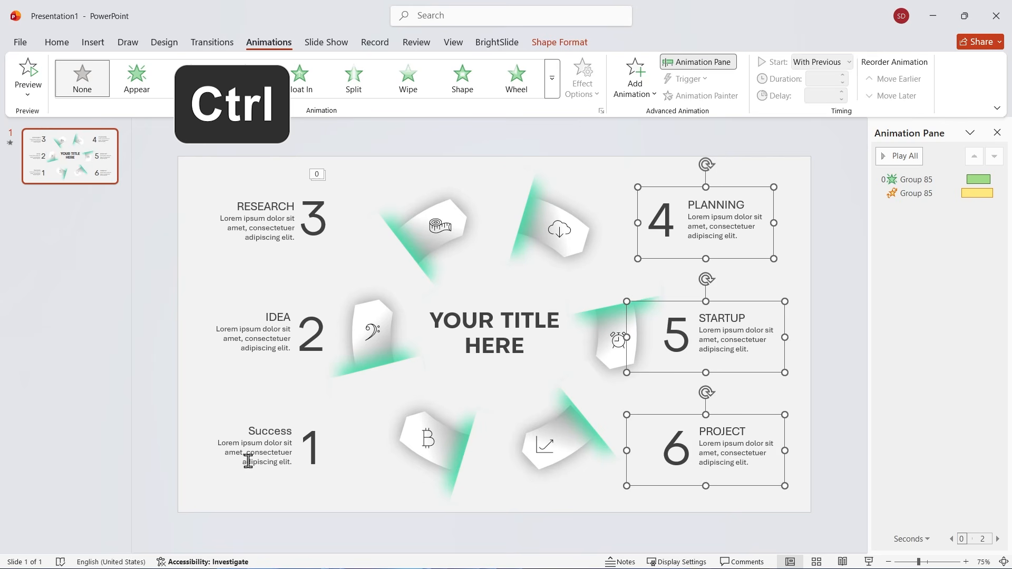
pyautogui.keyDown('ctrl'); pyautogui.click(242, 464); pyautogui.keyUp('ctrl')
pyautogui.keyDown('ctrl'); pyautogui.click(261, 335); pyautogui.keyUp('ctrl')
pyautogui.keyDown('ctrl'); pyautogui.click(273, 203); pyautogui.keyUp('ctrl')
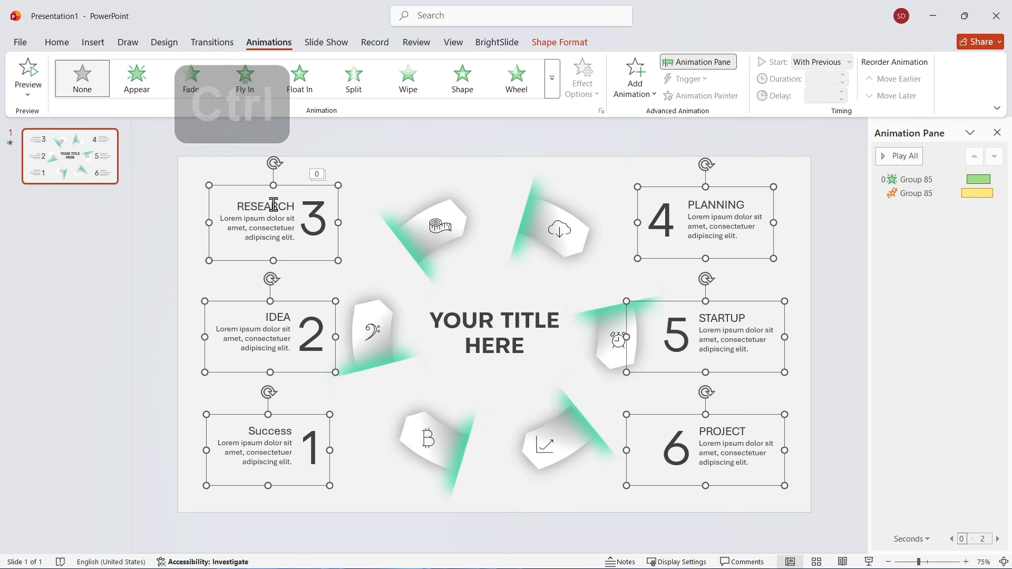
pyautogui.click(247, 84)
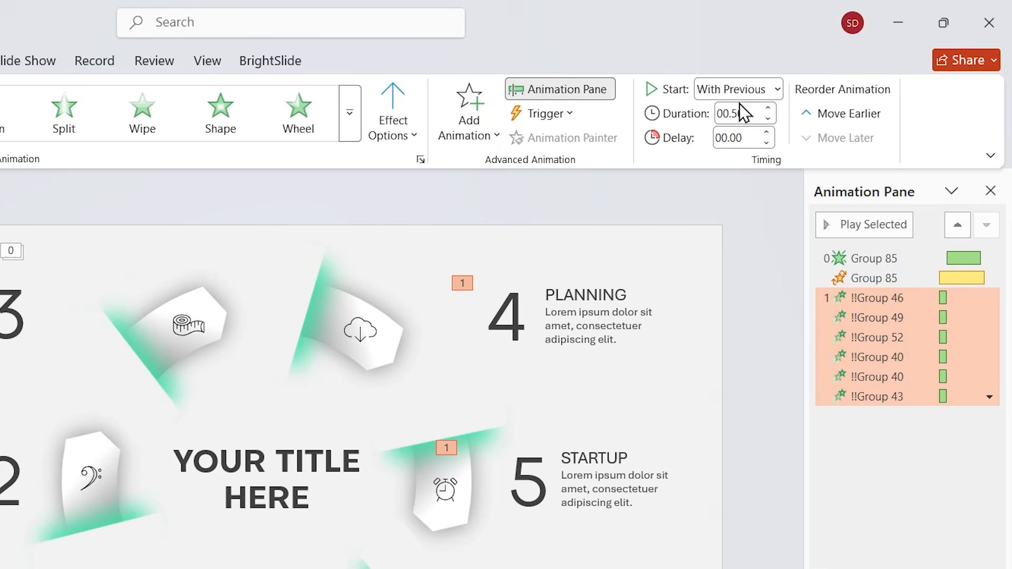
pyautogui.click(813, 69)
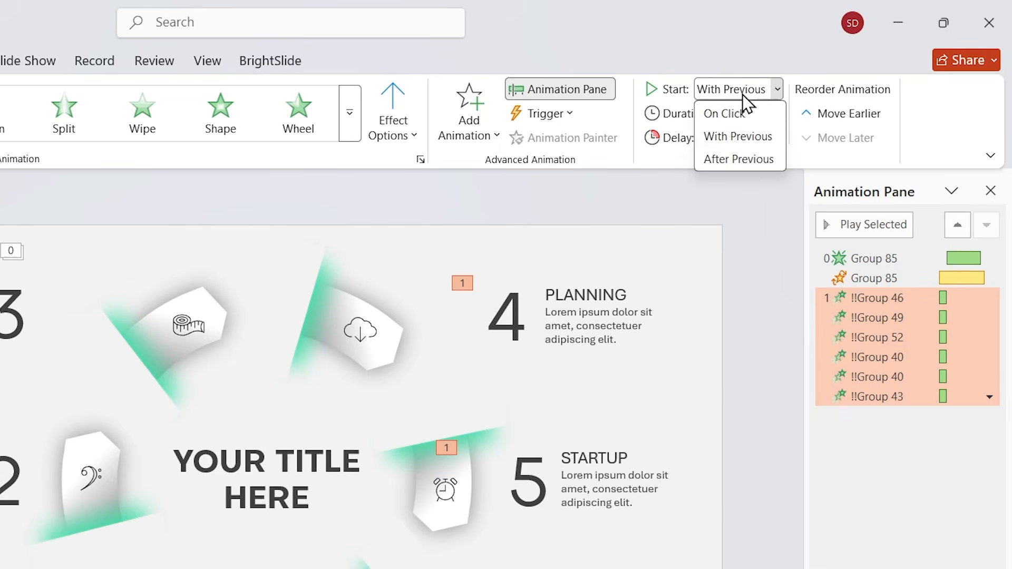
pyautogui.click(735, 137)
# Set the text groups' Fly In duration to 2.00 seconds and delay to 1.00 second
pyautogui.click(767, 109)
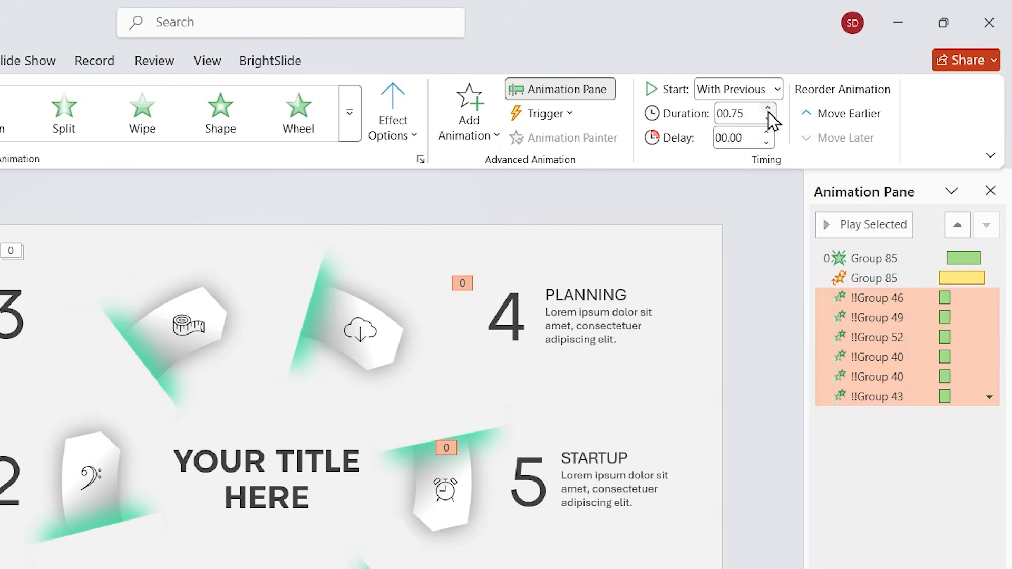
pyautogui.click(767, 109)
pyautogui.click(768, 112)
pyautogui.click(768, 112)
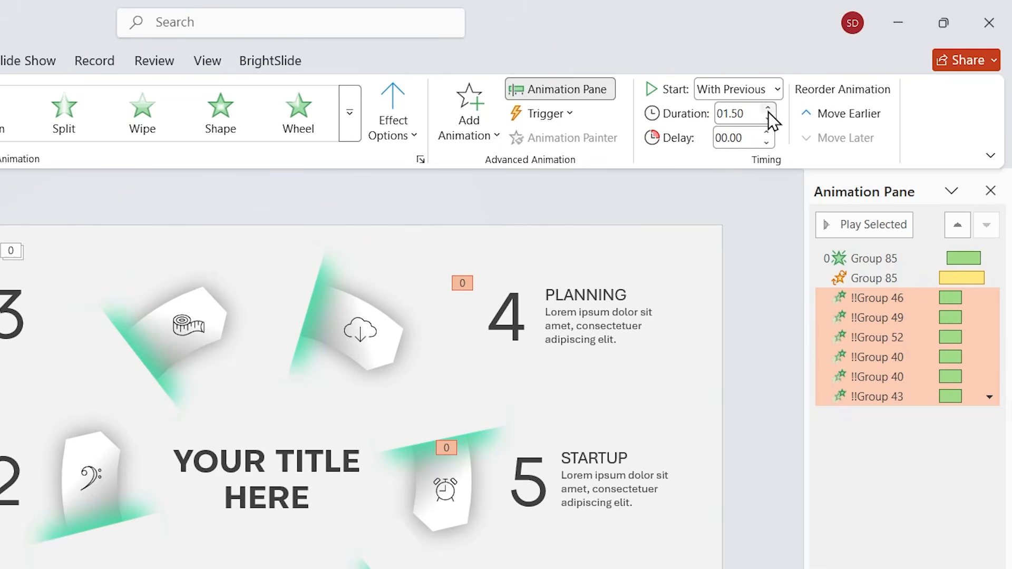
pyautogui.click(768, 111)
pyautogui.click(767, 112)
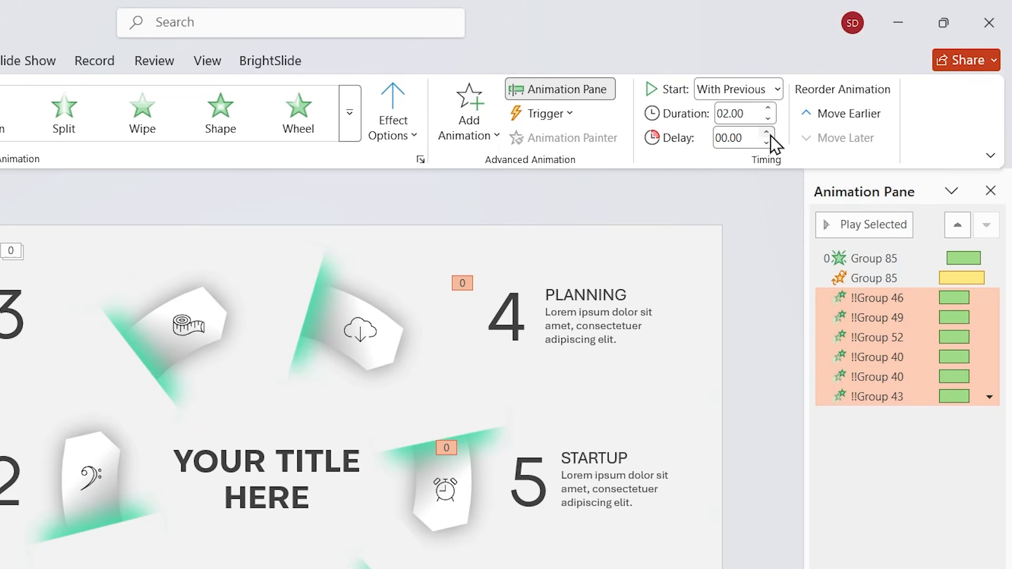
pyautogui.click(768, 133)
pyautogui.click(768, 133)
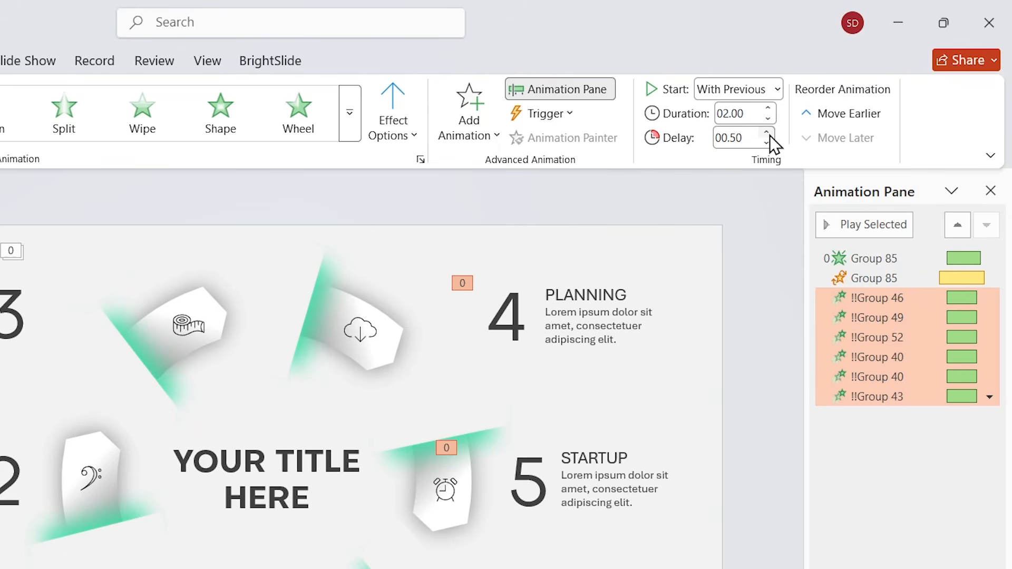
pyautogui.click(769, 133)
pyautogui.click(767, 132)
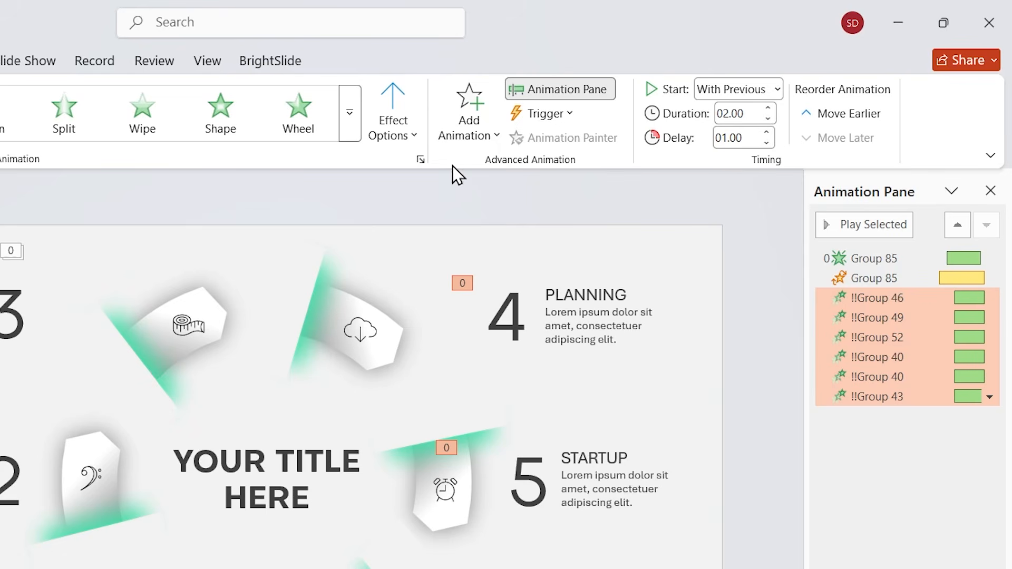
# Edit the bounce end time in the Fly In effect settings of the six text groups
pyautogui.click(419, 162)
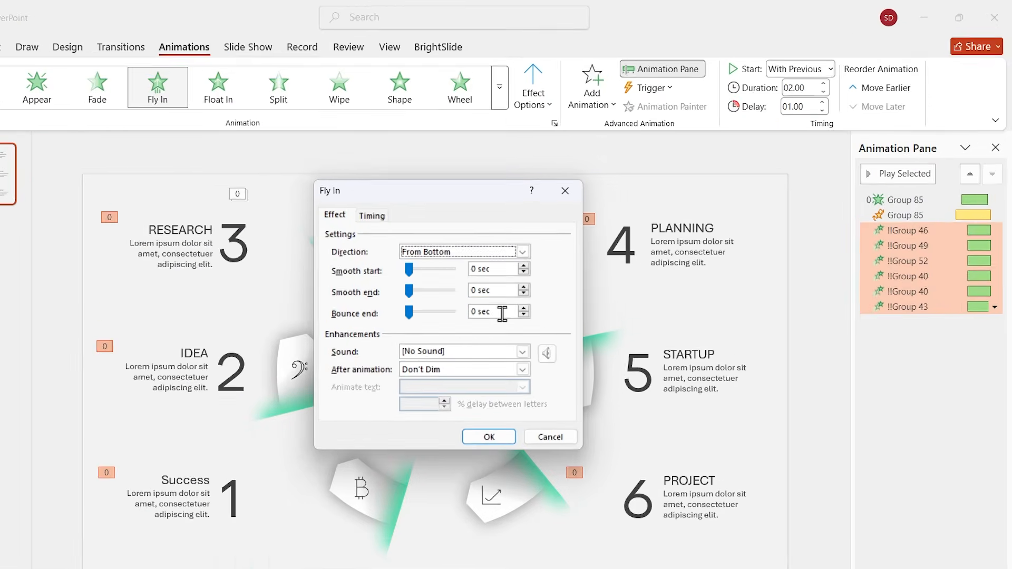
pyautogui.moveTo(343, 403); pyautogui.dragTo(251, 400)
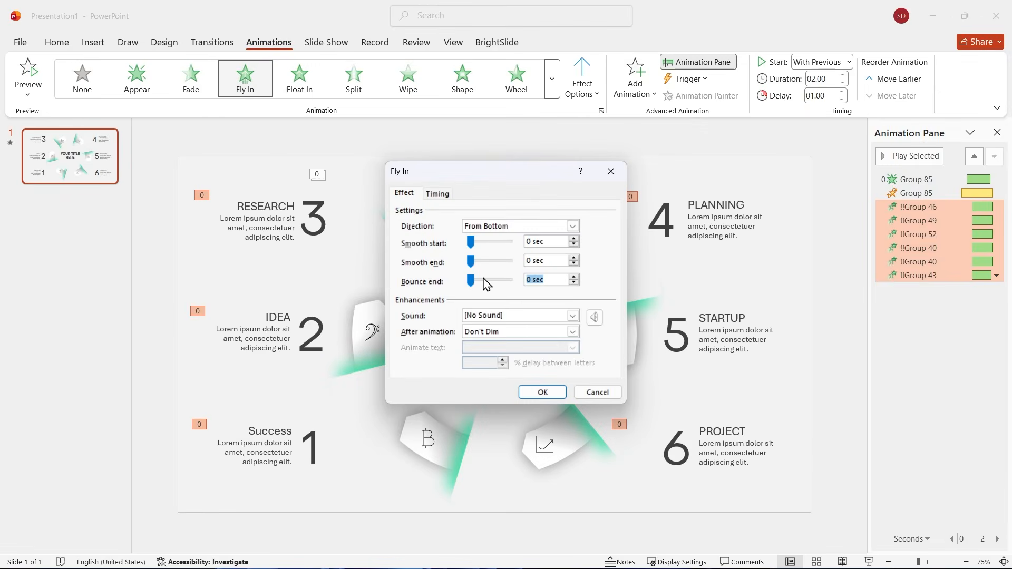
pyautogui.click(555, 393)
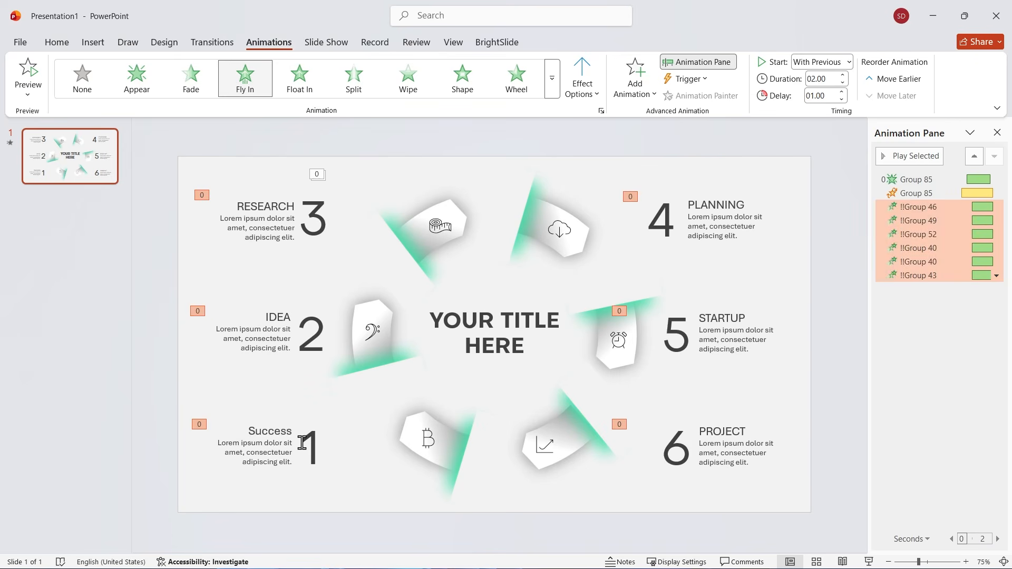
# Set the Fly In direction of text groups 1, 2 and 3 to From Left
pyautogui.keyDown('ctrl'); pyautogui.click(302, 442); pyautogui.keyUp('ctrl')
pyautogui.keyDown('ctrl'); pyautogui.click(288, 327); pyautogui.keyUp('ctrl')
pyautogui.keyDown('ctrl'); pyautogui.click(302, 232); pyautogui.keyUp('ctrl')
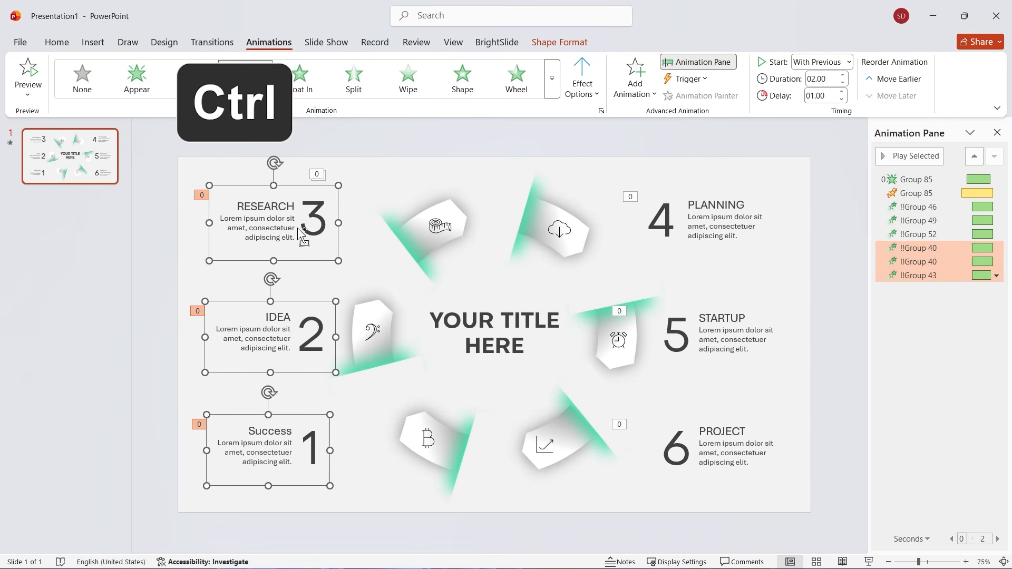
pyautogui.click(582, 85)
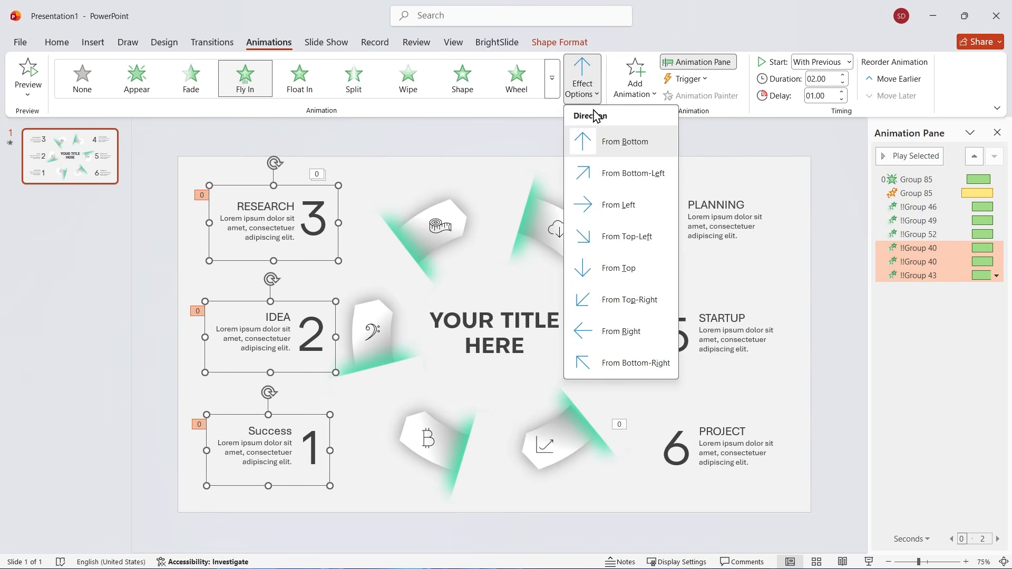
pyautogui.click(614, 210)
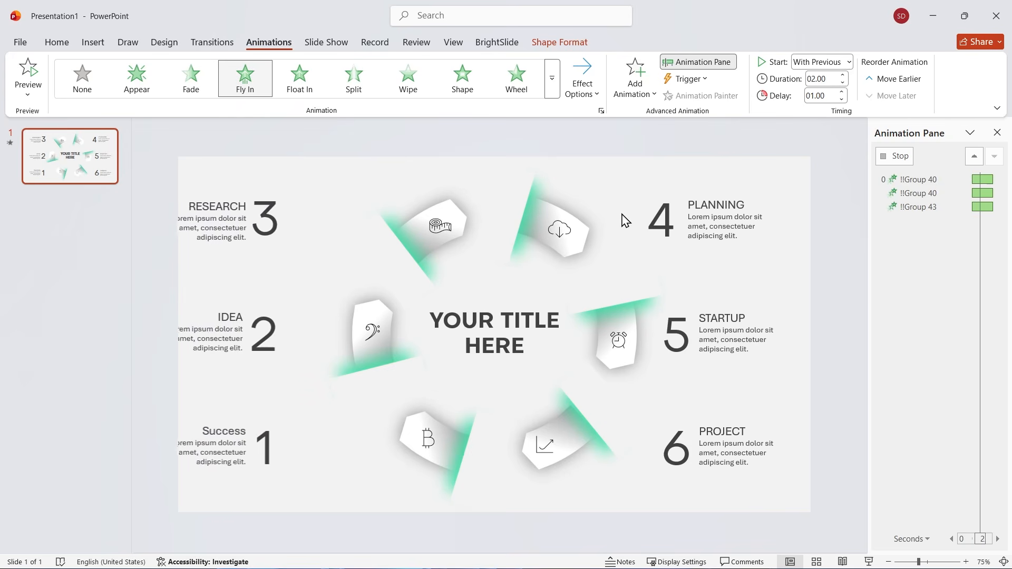
# Set the Fly In direction of text groups 4, 5 and 6 to From Right
pyautogui.click(718, 226)
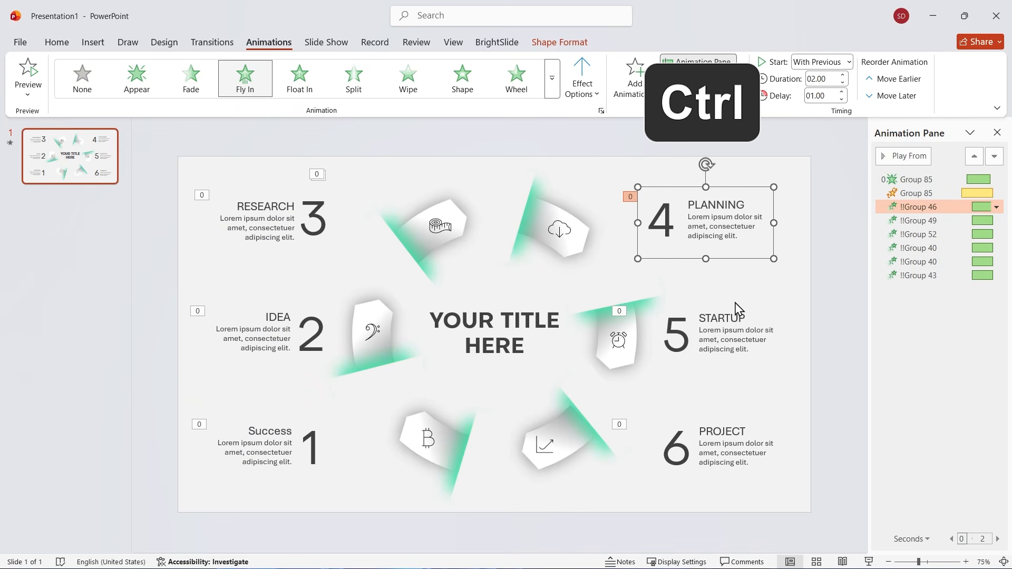
pyautogui.keyDown('ctrl'); pyautogui.click(732, 352); pyautogui.keyUp('ctrl')
pyautogui.keyDown('ctrl'); pyautogui.click(736, 420); pyautogui.keyUp('ctrl')
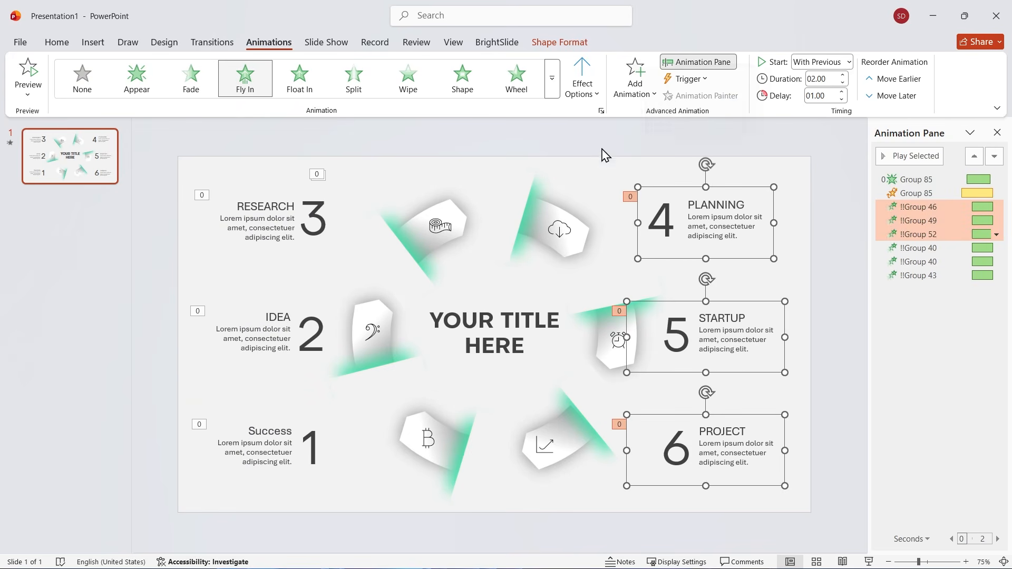
pyautogui.click(583, 79)
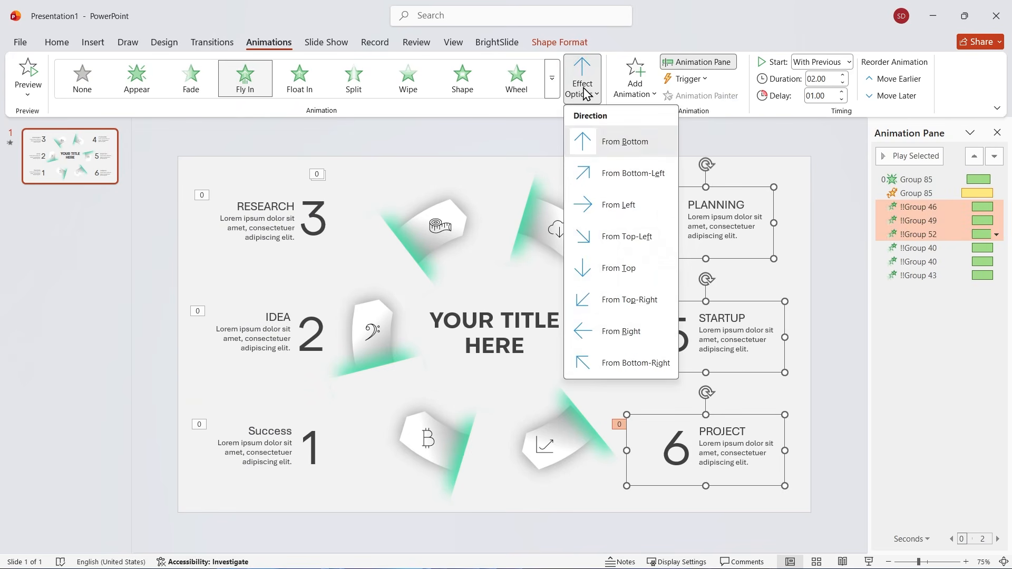
pyautogui.click(630, 331)
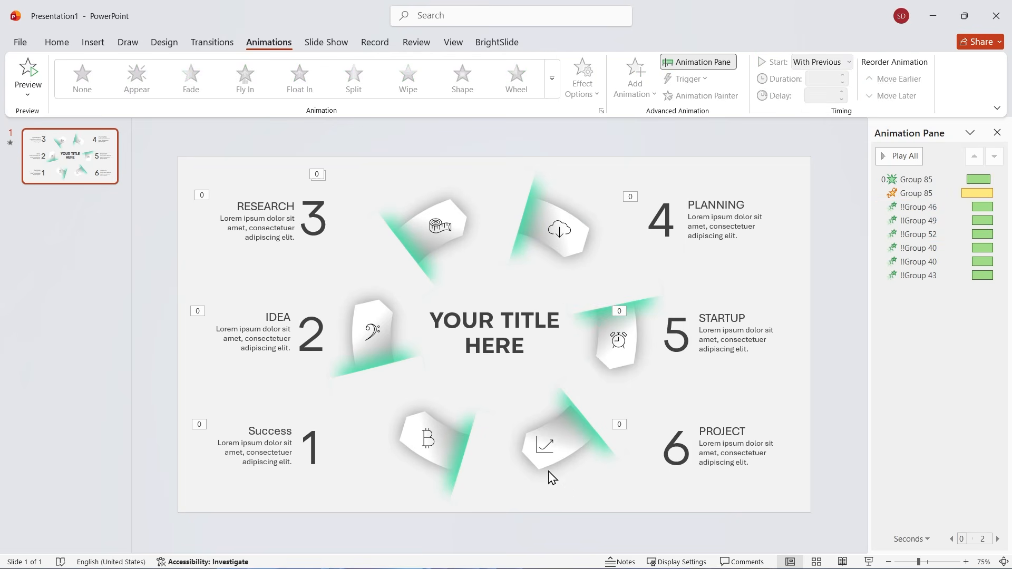
pyautogui.click(547, 448)
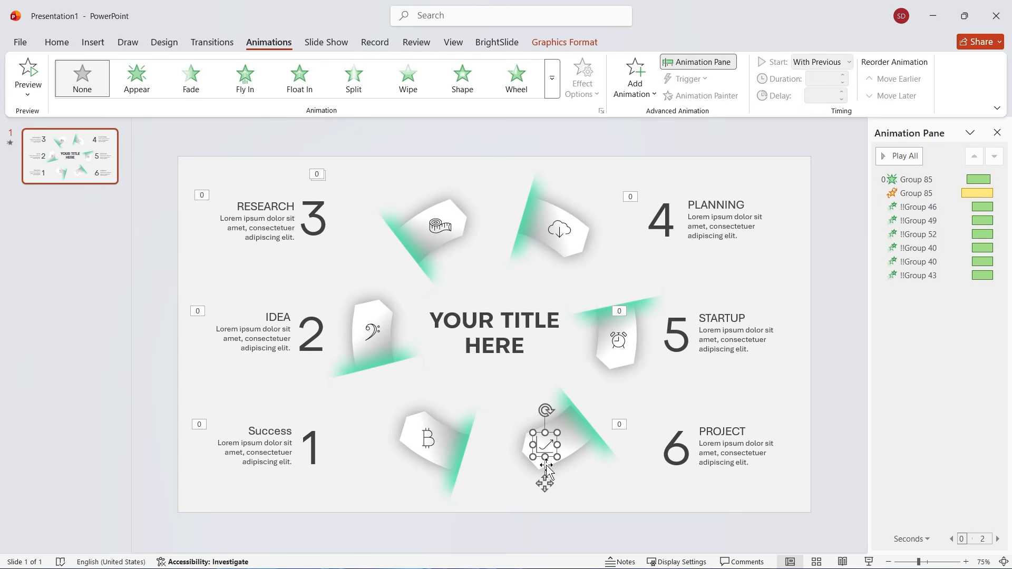
pyautogui.click(428, 445)
pyautogui.click(499, 527)
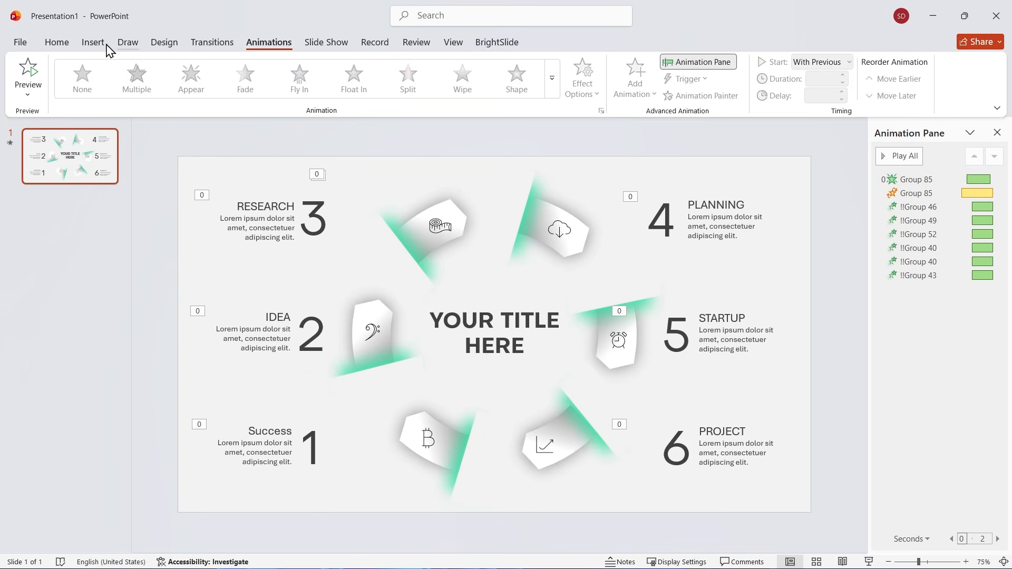
# Select the six segment icons, Graphic 128 to Graphic 133, by their object names and apply a Fade entrance animation
pyautogui.click(56, 44)
pyautogui.click(691, 92)
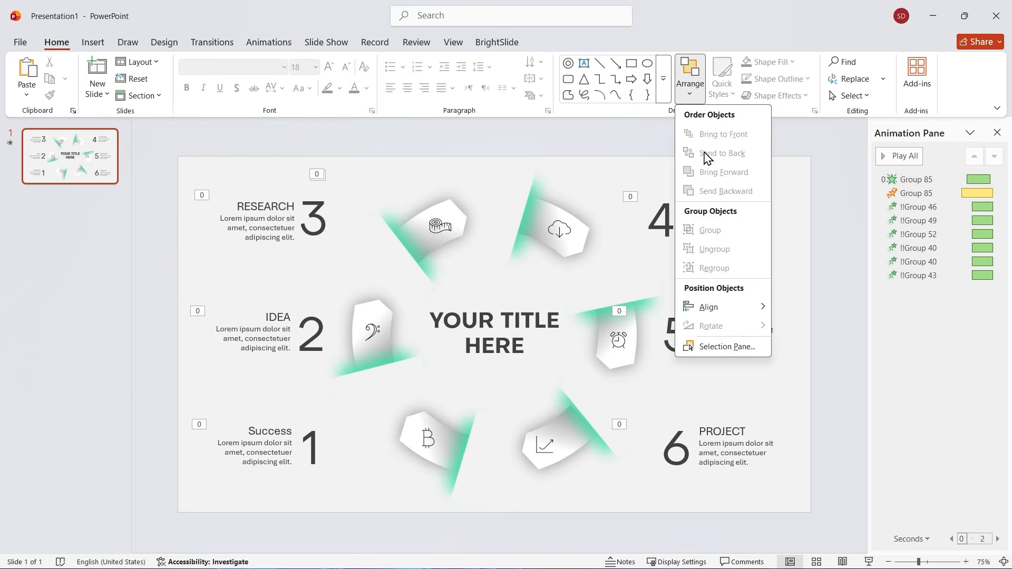
pyautogui.click(732, 351)
pyautogui.click(923, 180)
pyautogui.keyDown('ctrl'); pyautogui.click(926, 195); pyautogui.keyUp('ctrl')
pyautogui.keyDown('ctrl'); pyautogui.click(903, 210); pyautogui.keyUp('ctrl')
pyautogui.keyDown('ctrl'); pyautogui.click(883, 227); pyautogui.keyUp('ctrl')
pyautogui.keyDown('ctrl'); pyautogui.click(865, 243); pyautogui.keyUp('ctrl')
pyautogui.keyDown('ctrl'); pyautogui.click(863, 258); pyautogui.keyUp('ctrl')
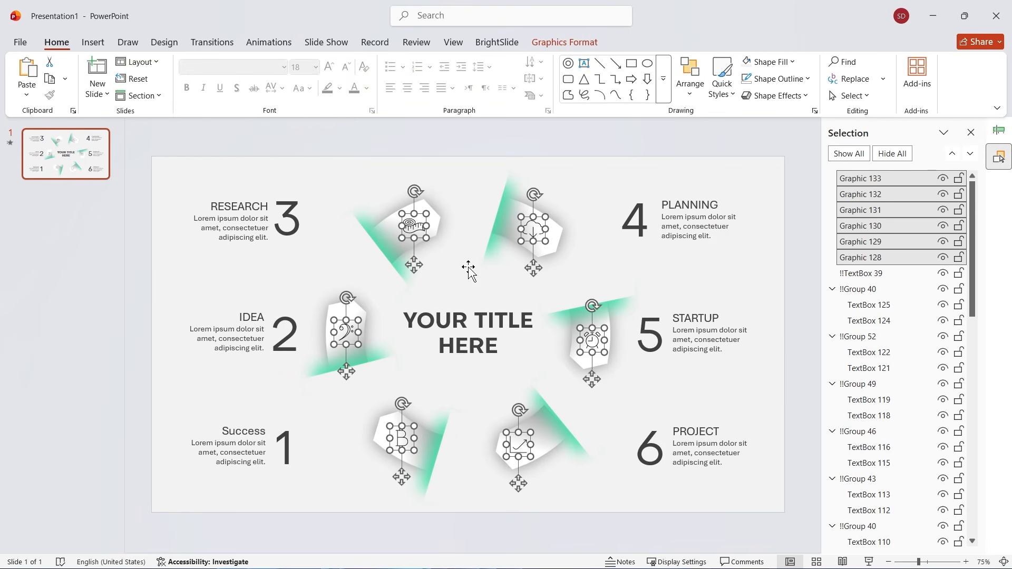
pyautogui.click(267, 43)
pyautogui.click(188, 79)
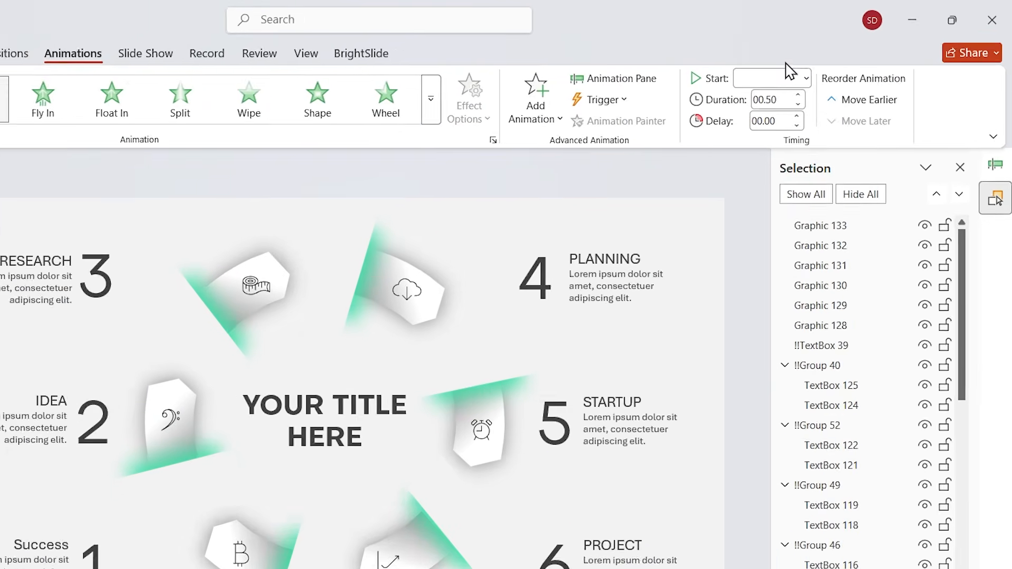
# Set the Fade animation of the six icons to start With Previous
pyautogui.click(828, 62)
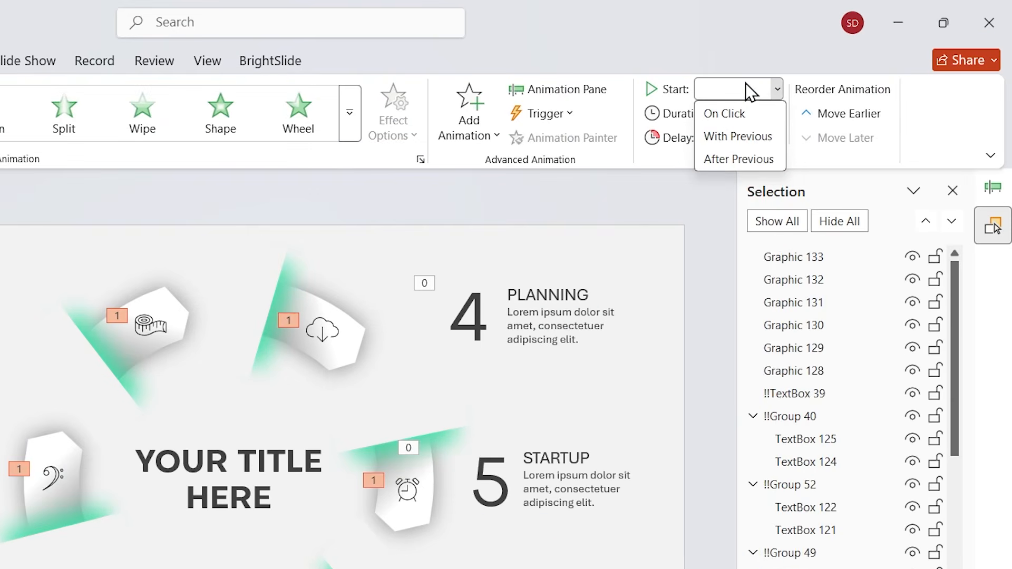
pyautogui.click(823, 93)
pyautogui.click(738, 138)
# Set the icons' Fade duration to 1.00 second and delay to 2.25 seconds
pyautogui.write('1')
pyautogui.press('Return')
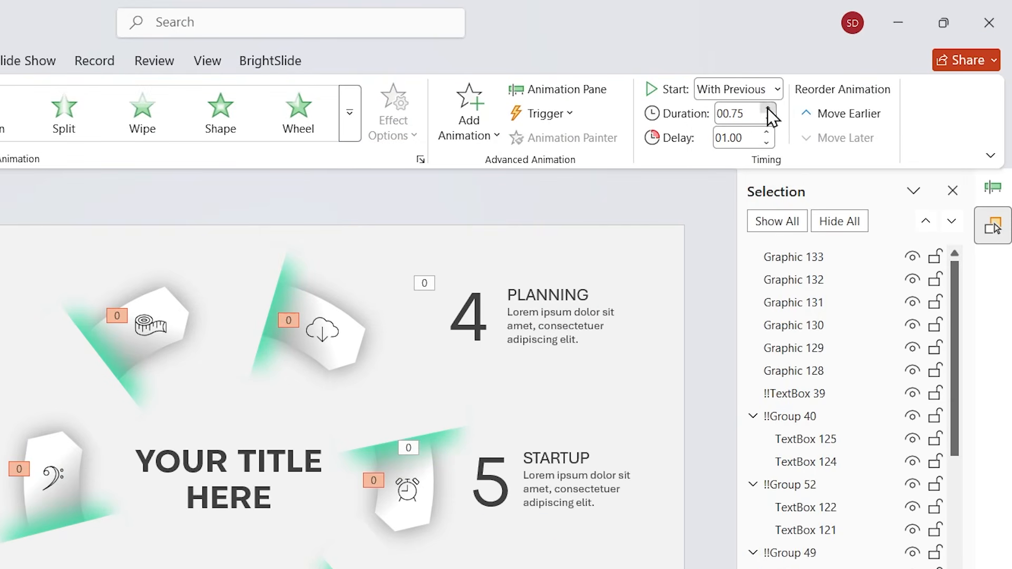
pyautogui.click(767, 109)
pyautogui.click(765, 132)
pyautogui.click(765, 133)
pyautogui.click(765, 133)
pyautogui.click(766, 133)
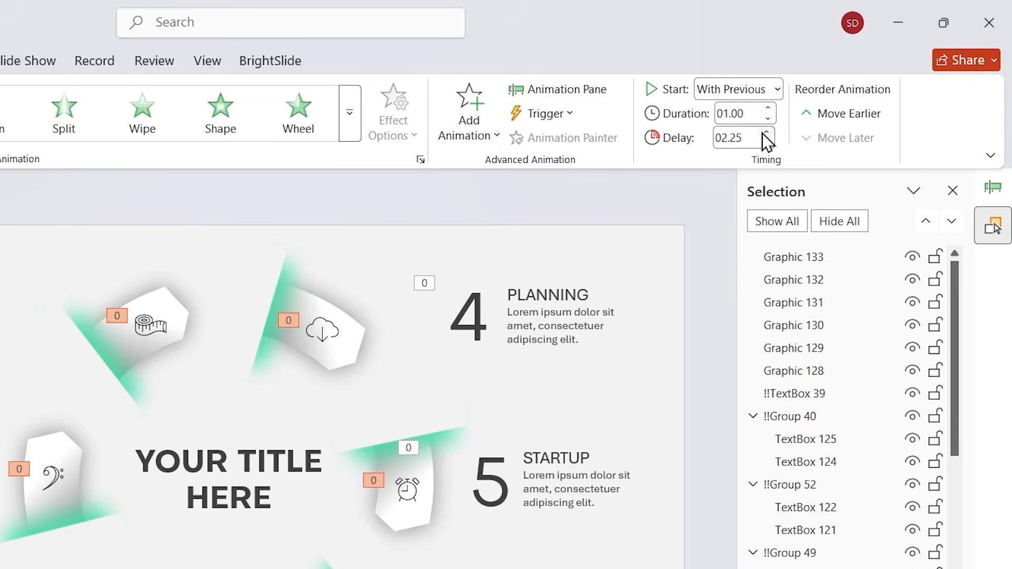